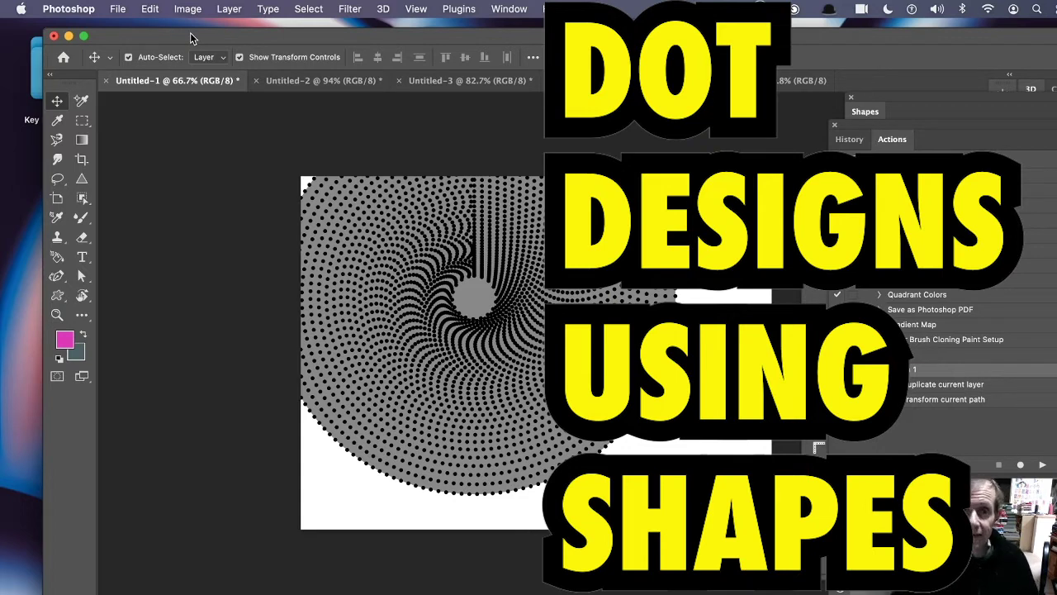
# View the dotted chevron example in Untitled-2, then switch to the blank Untitled-5 document
pyautogui.click(322, 80)
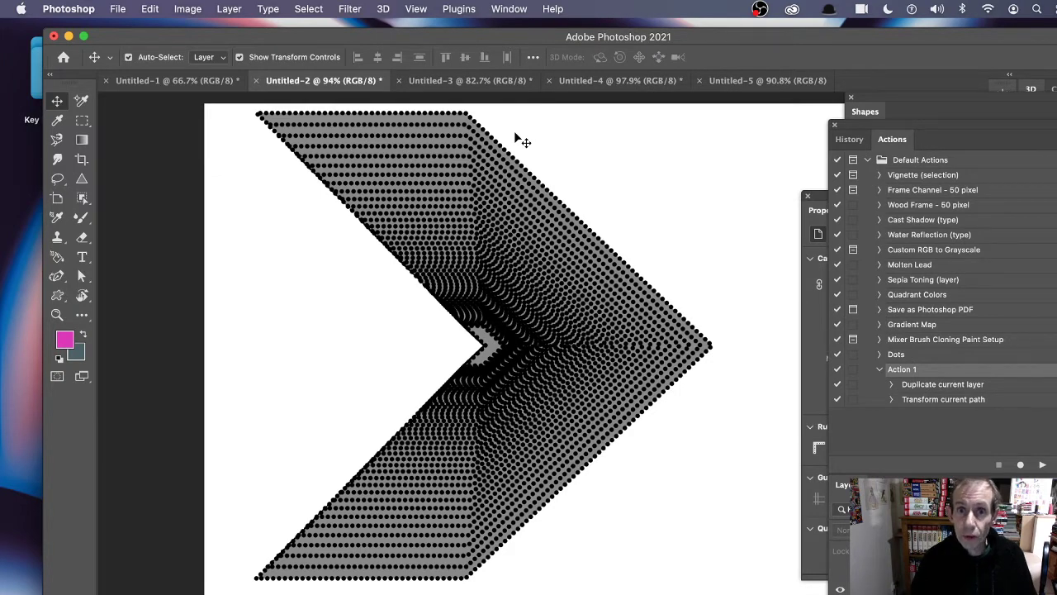
pyautogui.click(754, 84)
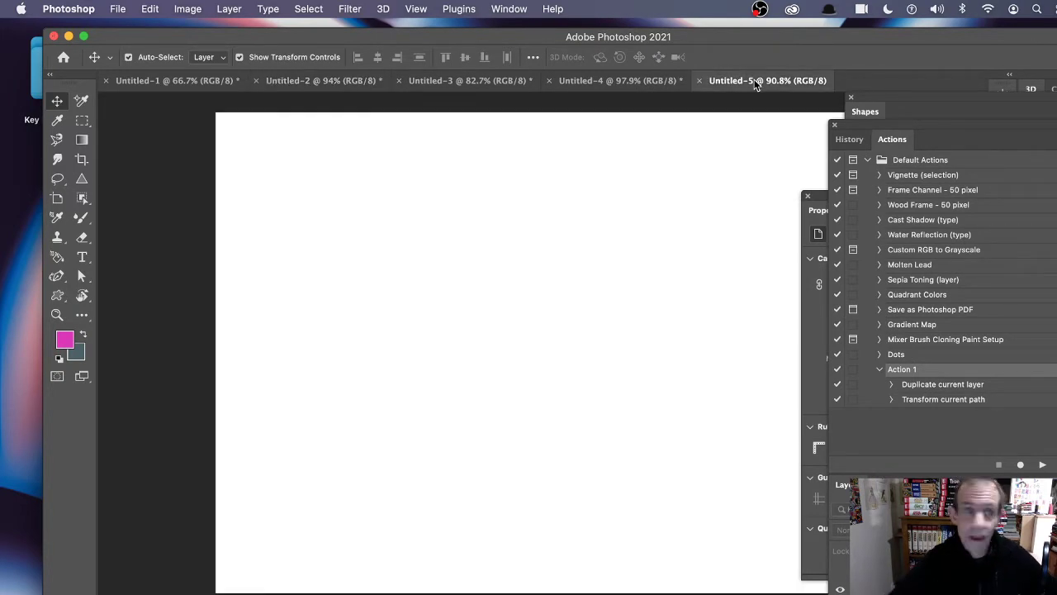
# Select the Custom Shape Tool and browse its shape picker, collapsing the Arrows folder
pyautogui.click(60, 299)
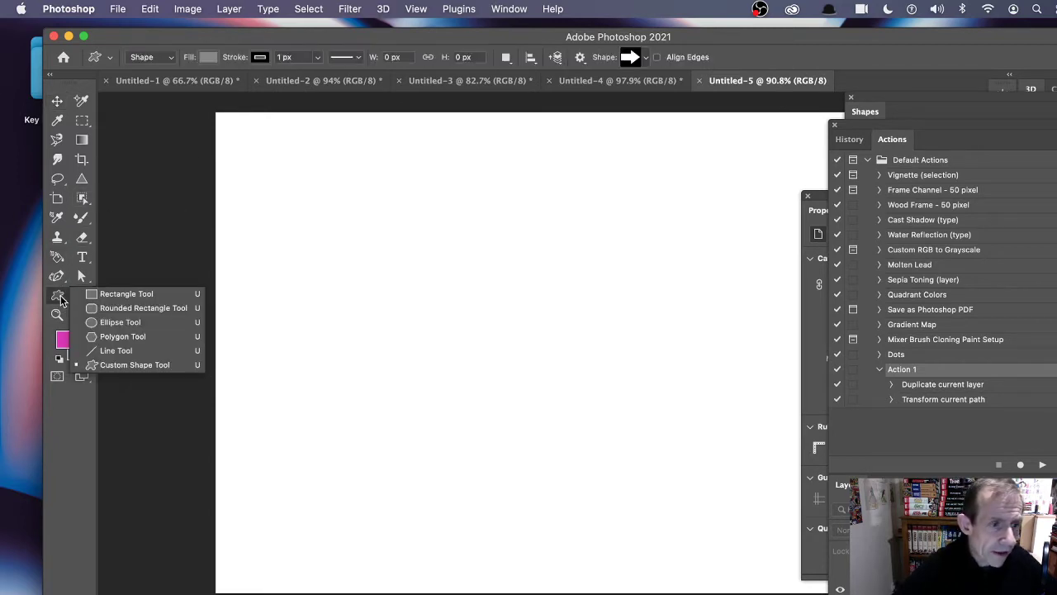
pyautogui.click(120, 366)
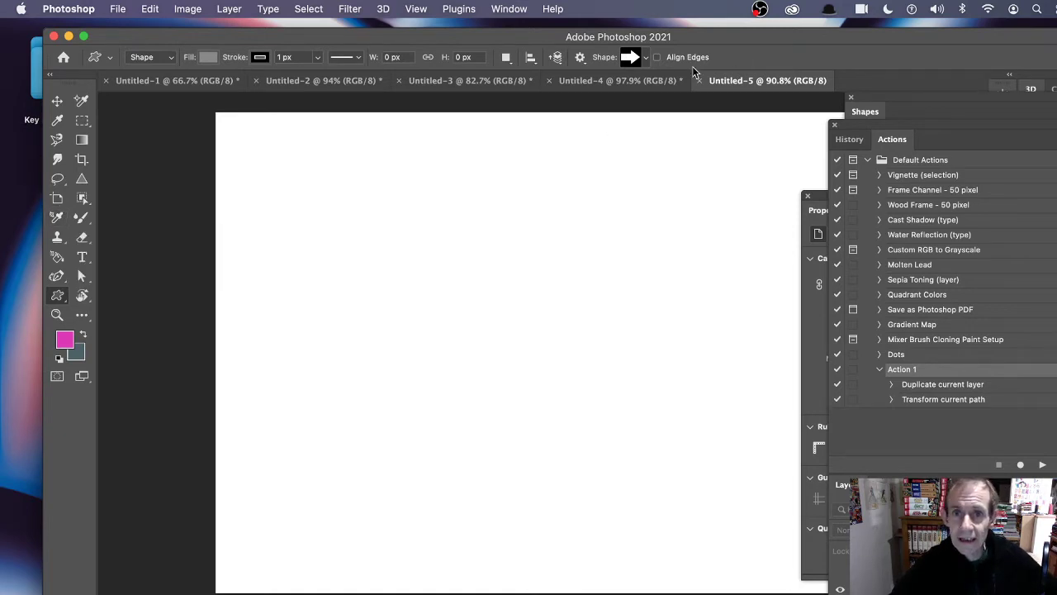
pyautogui.click(646, 58)
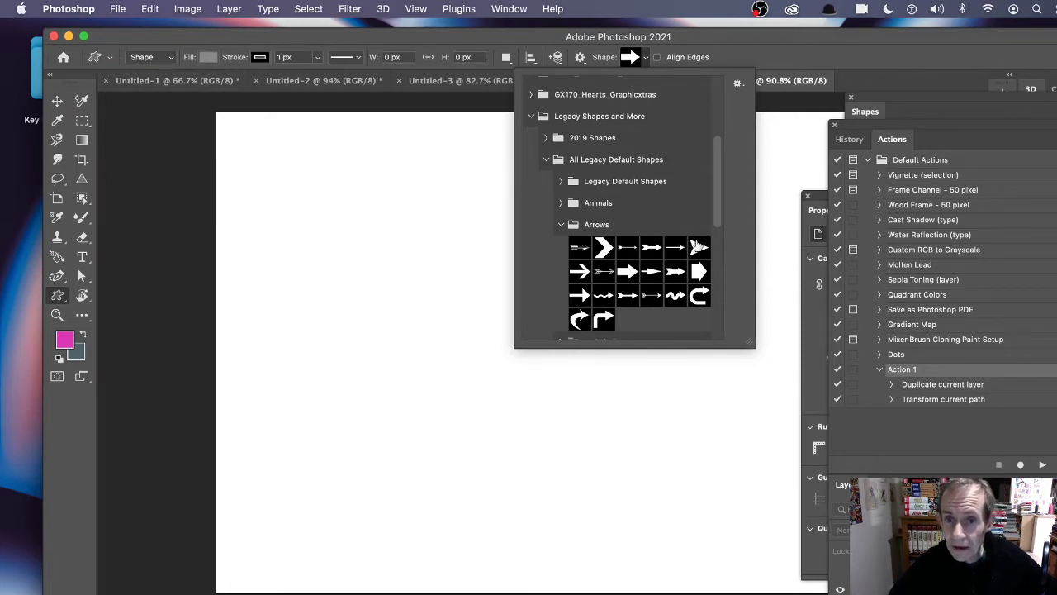
pyautogui.click(561, 227)
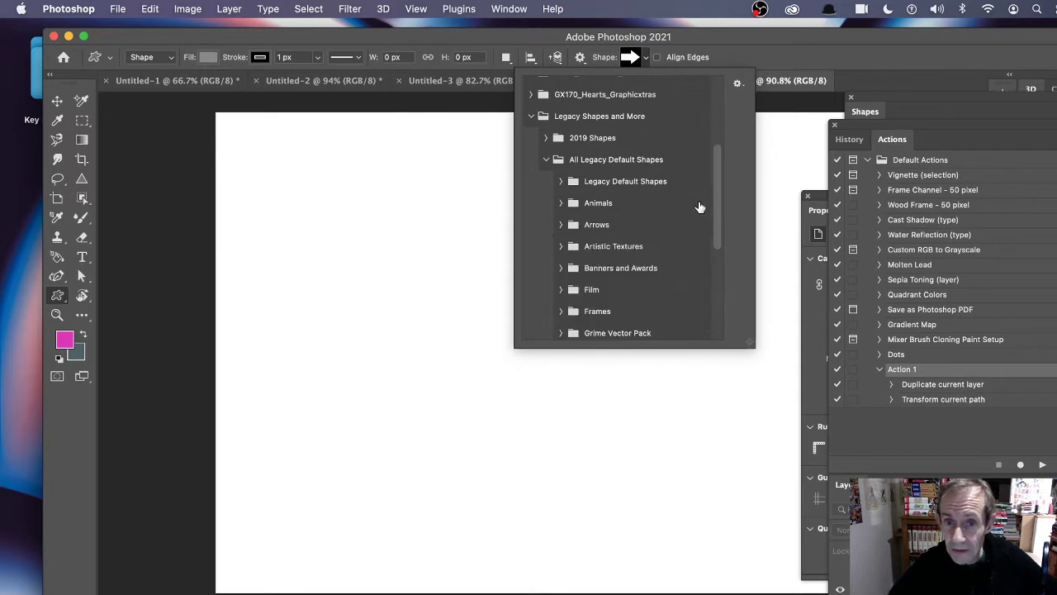
pyautogui.moveTo(714, 206); pyautogui.dragTo(715, 227)
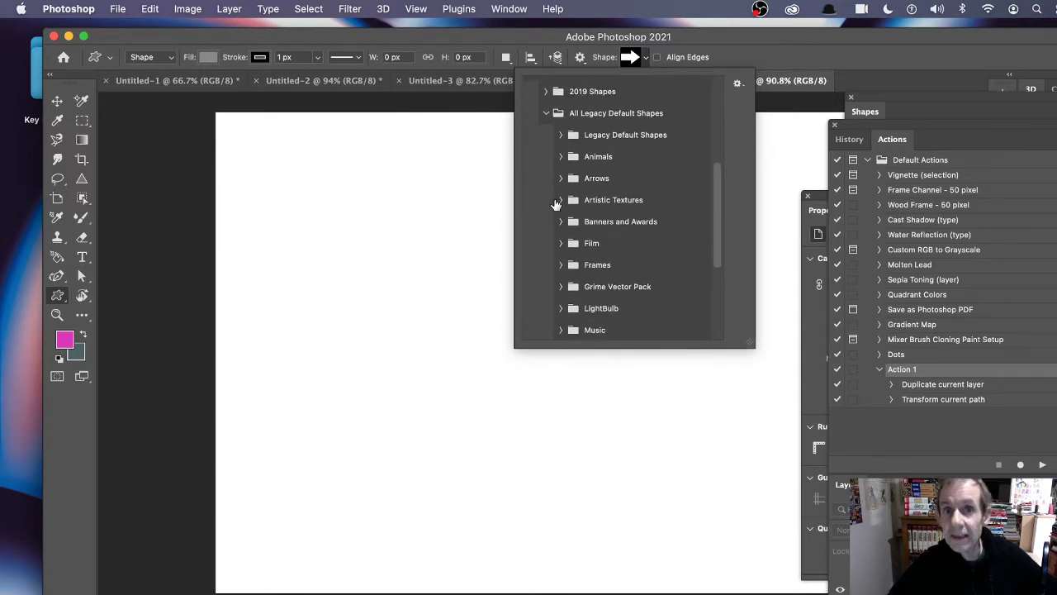
# Float the Shapes panel beside the canvas with Legacy Shapes and More enabled
pyautogui.click(501, 9)
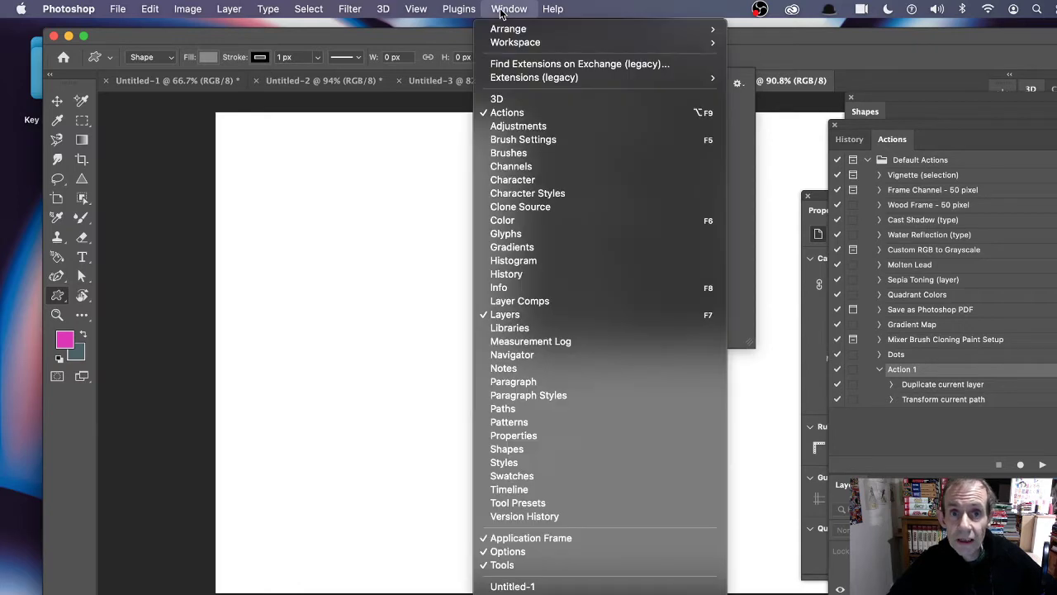
pyautogui.click(535, 450)
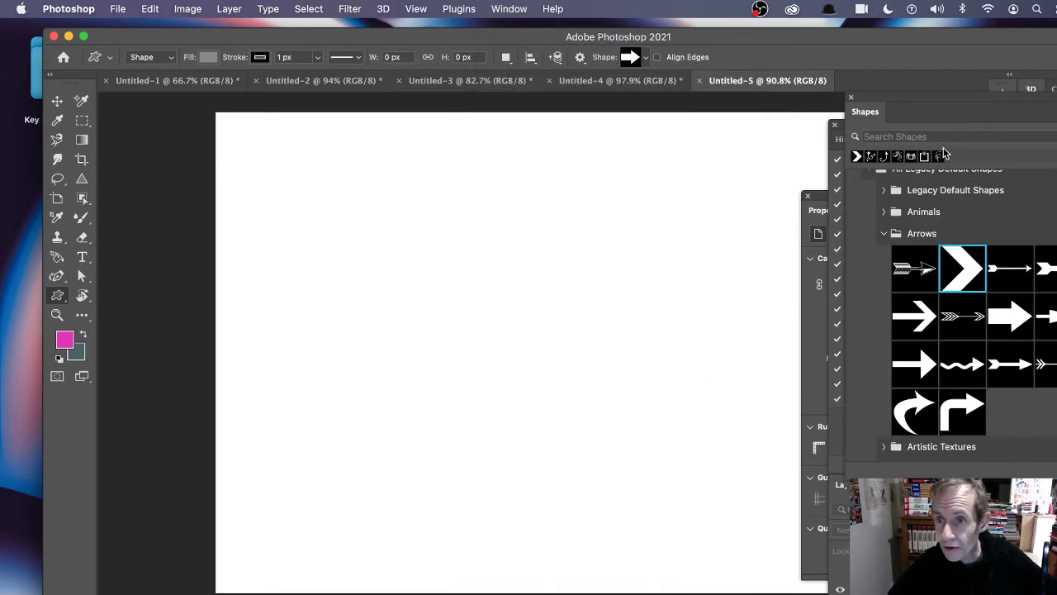
pyautogui.moveTo(887, 114); pyautogui.dragTo(549, 146)
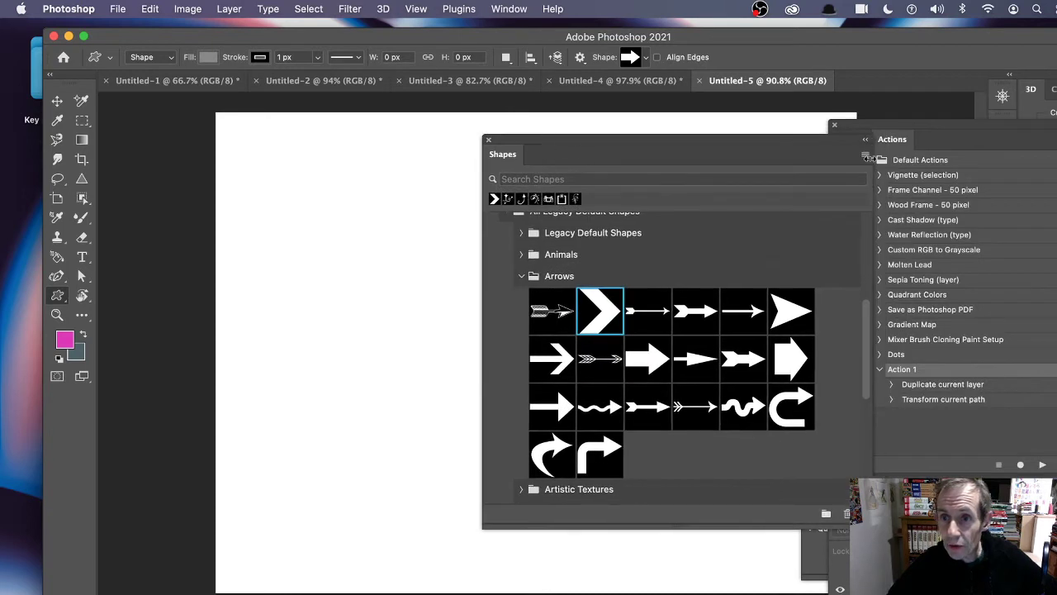
pyautogui.click(866, 156)
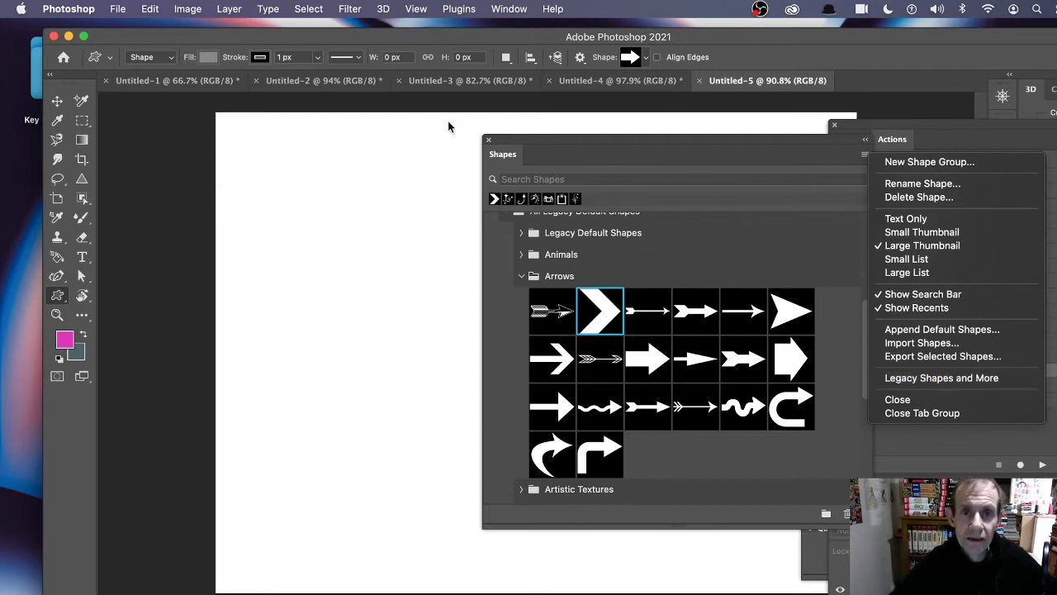
pyautogui.click(590, 142)
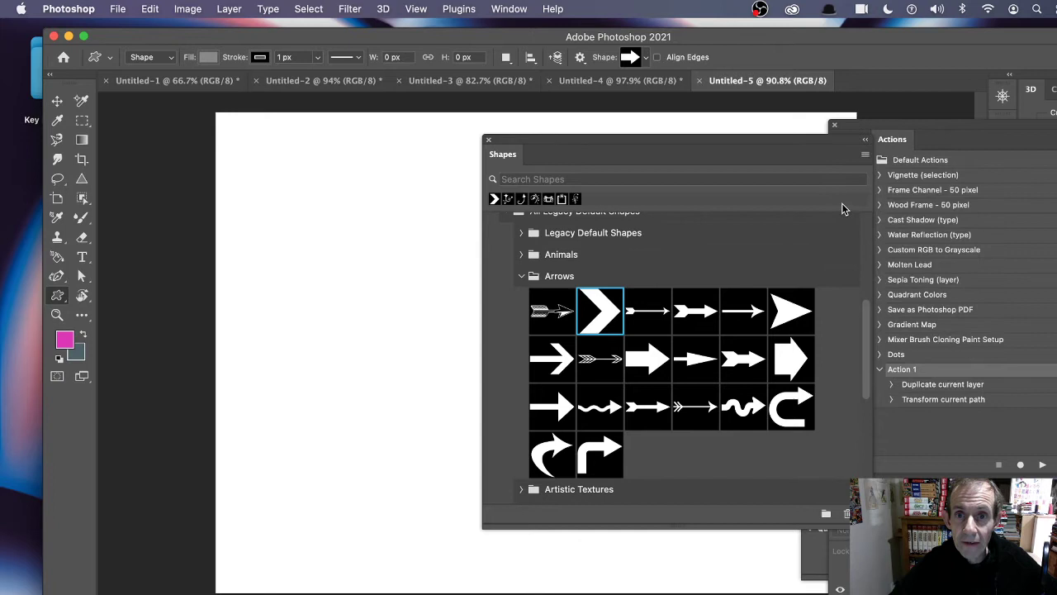
pyautogui.moveTo(576, 139); pyautogui.dragTo(871, 195)
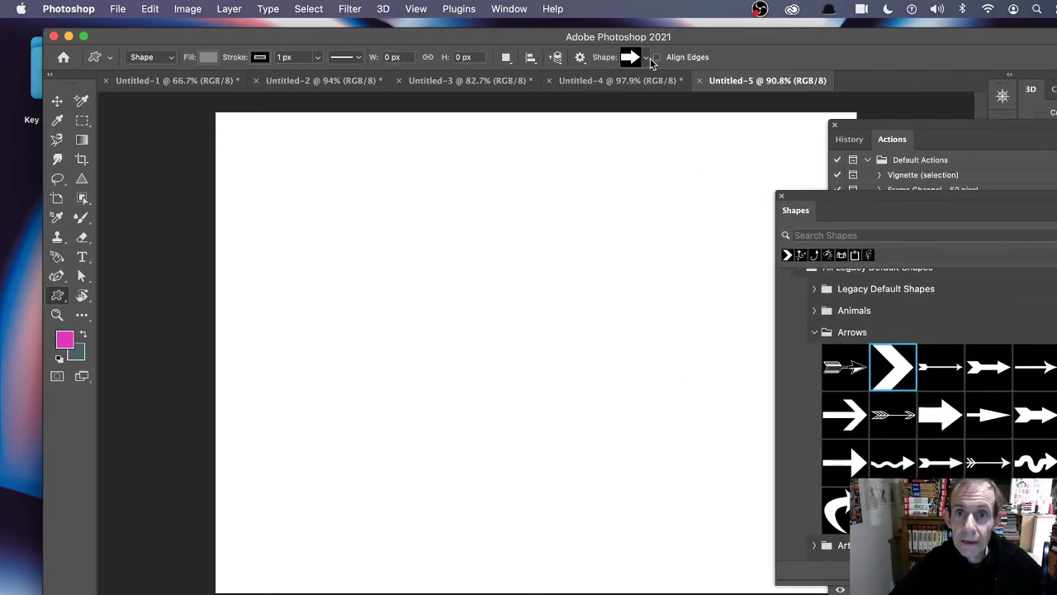
# Draw a large puzzle piece from the Objects shape folder across the canvas
pyautogui.click(645, 57)
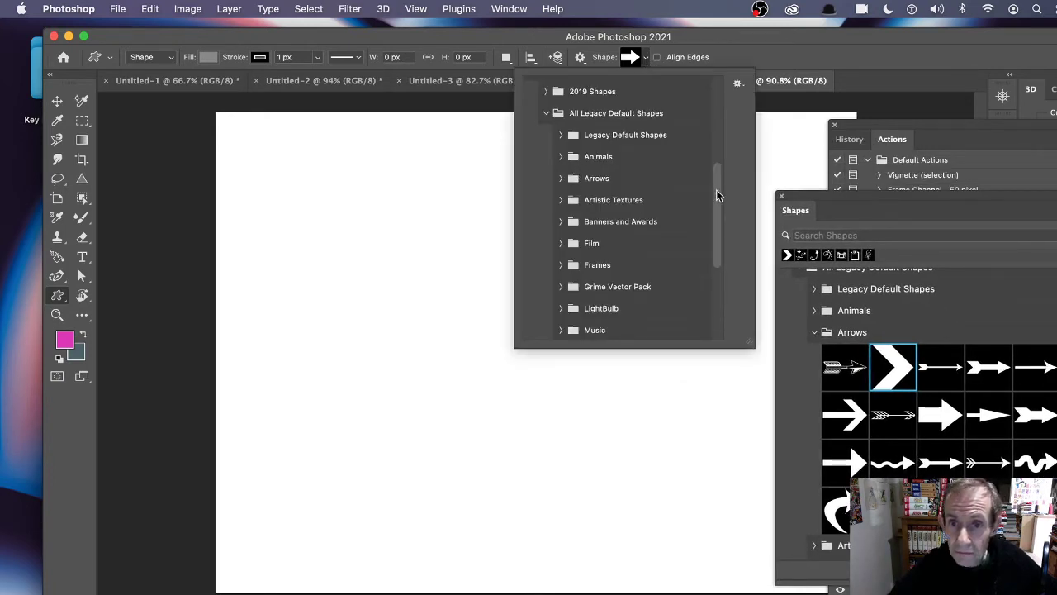
pyautogui.moveTo(716, 189); pyautogui.dragTo(728, 253)
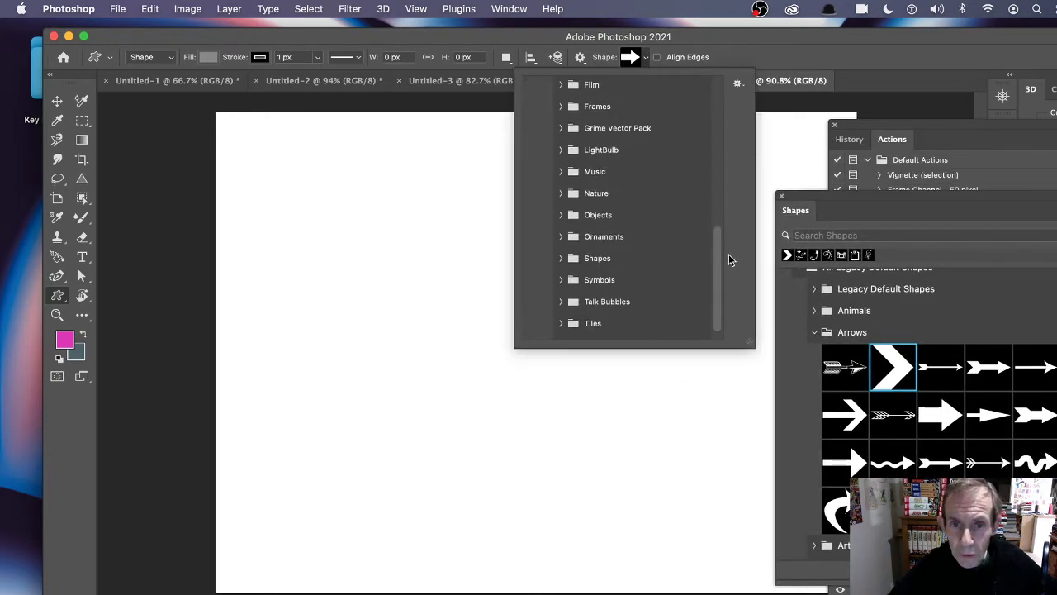
pyautogui.click(563, 216)
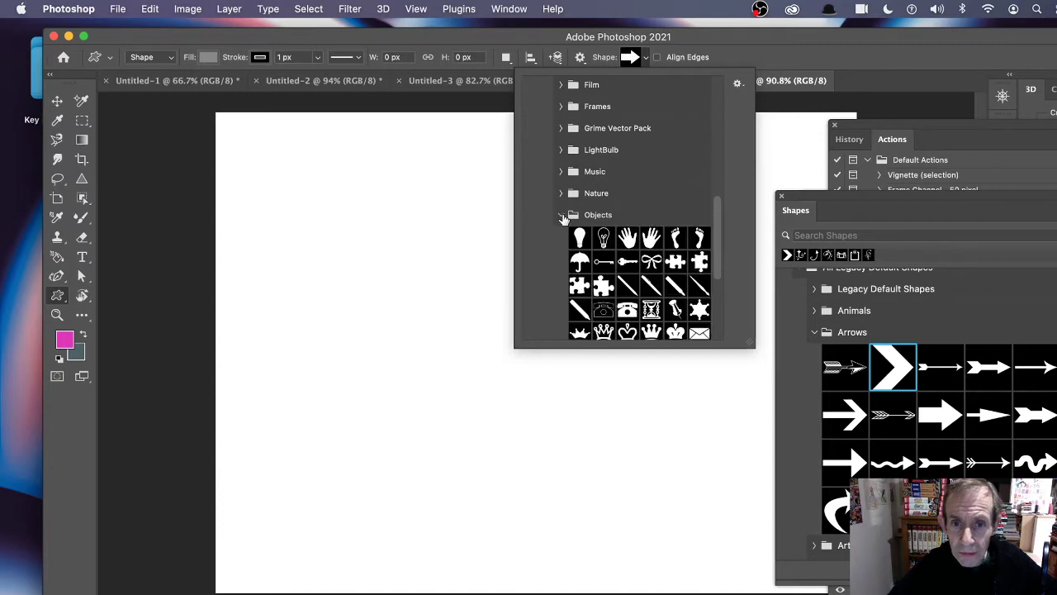
pyautogui.click(603, 285)
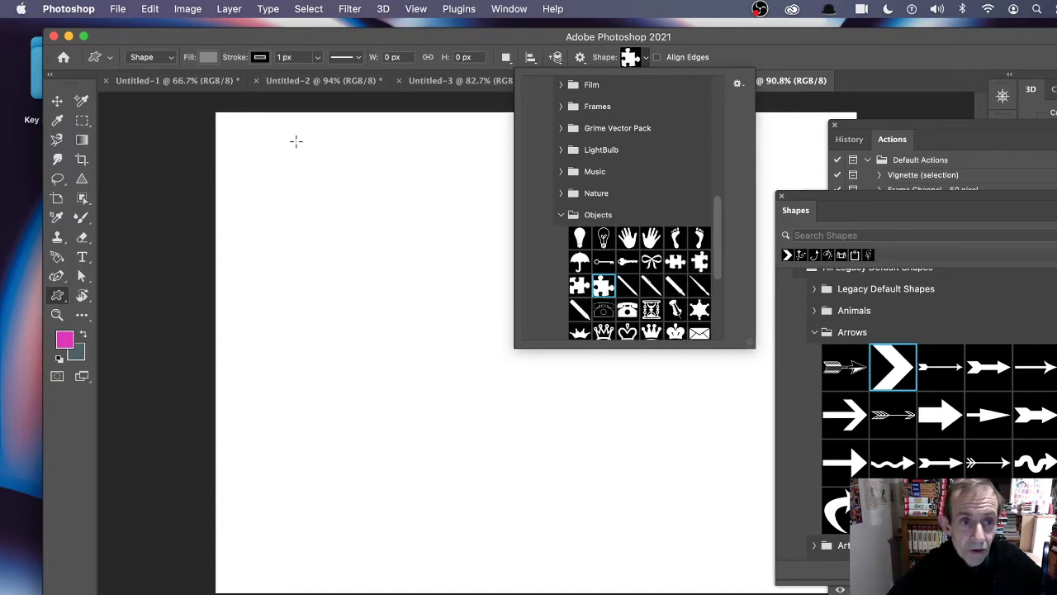
pyautogui.moveTo(296, 142); pyautogui.dragTo(689, 529)
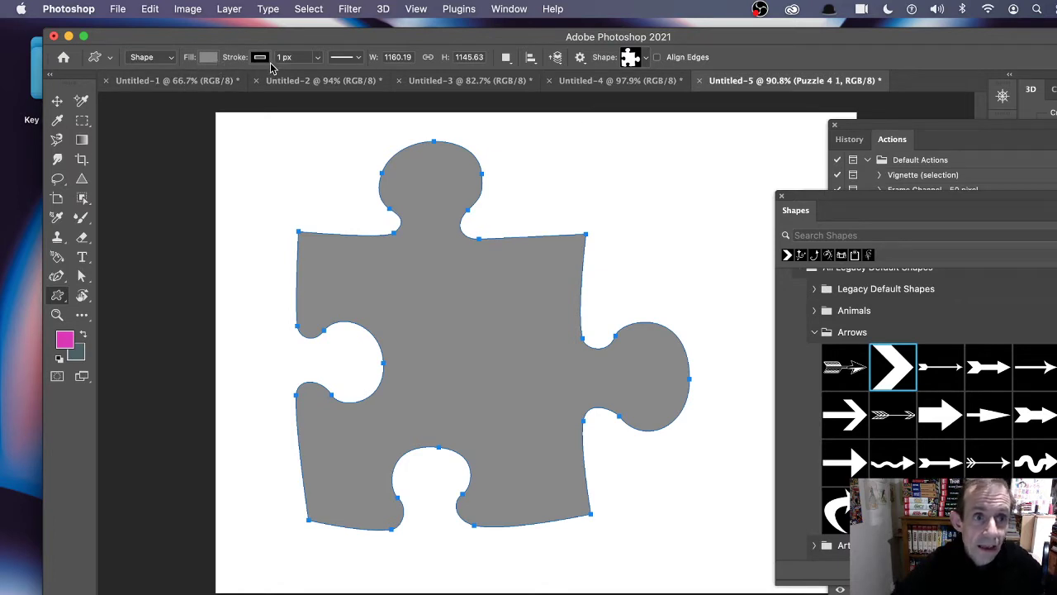
# Set the puzzle piece's black stroke width to 29.24 px
pyautogui.click(317, 57)
pyautogui.moveTo(322, 77); pyautogui.dragTo(326, 76)
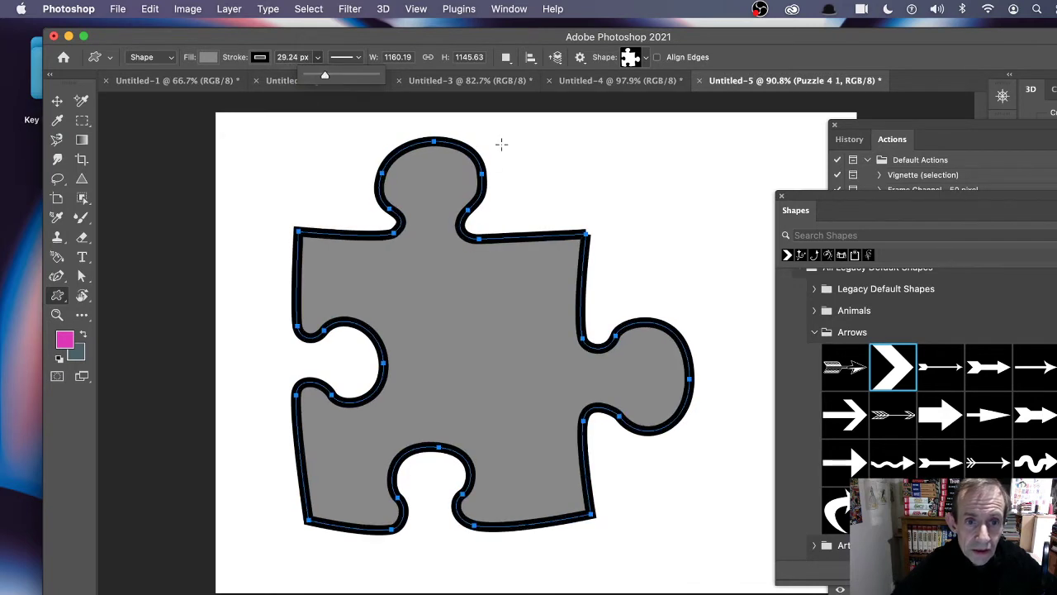
pyautogui.click(332, 93)
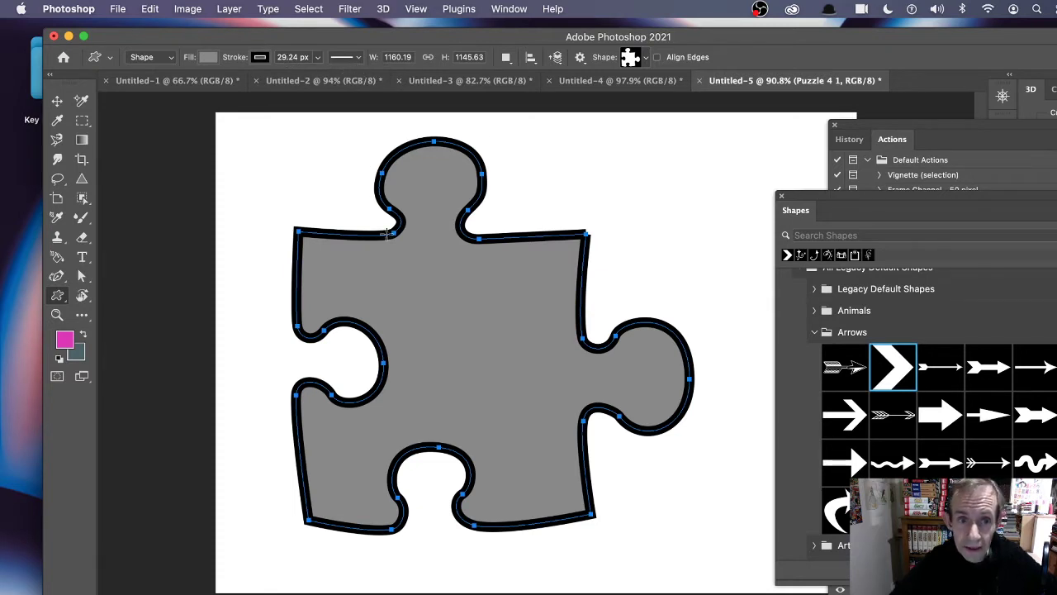
# Make the puzzle outline dotted and align the stroke outside the edge
pyautogui.click(358, 59)
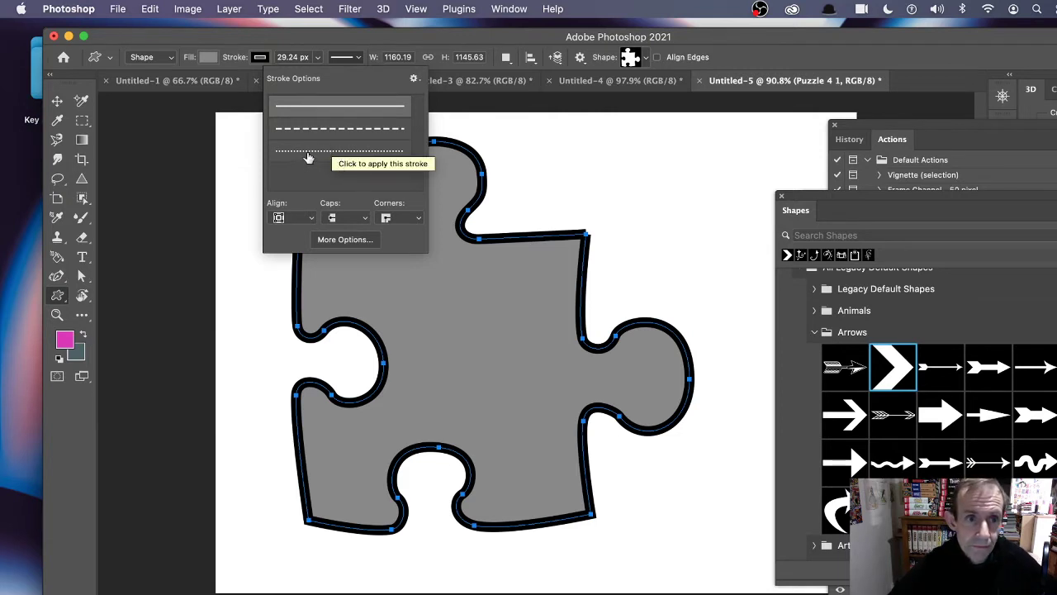
pyautogui.click(359, 157)
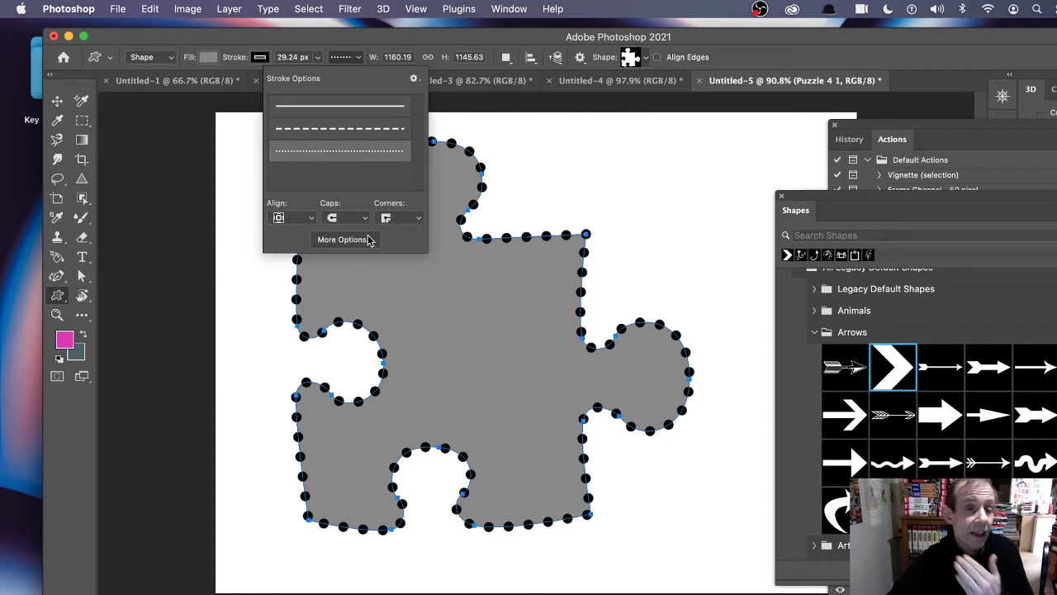
pyautogui.click(310, 217)
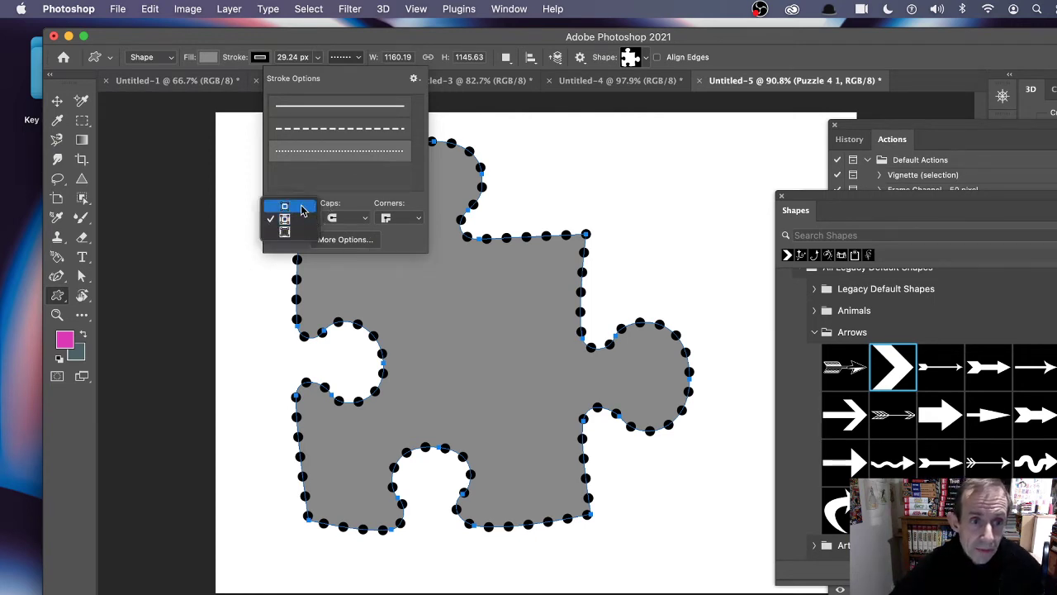
pyautogui.click(303, 209)
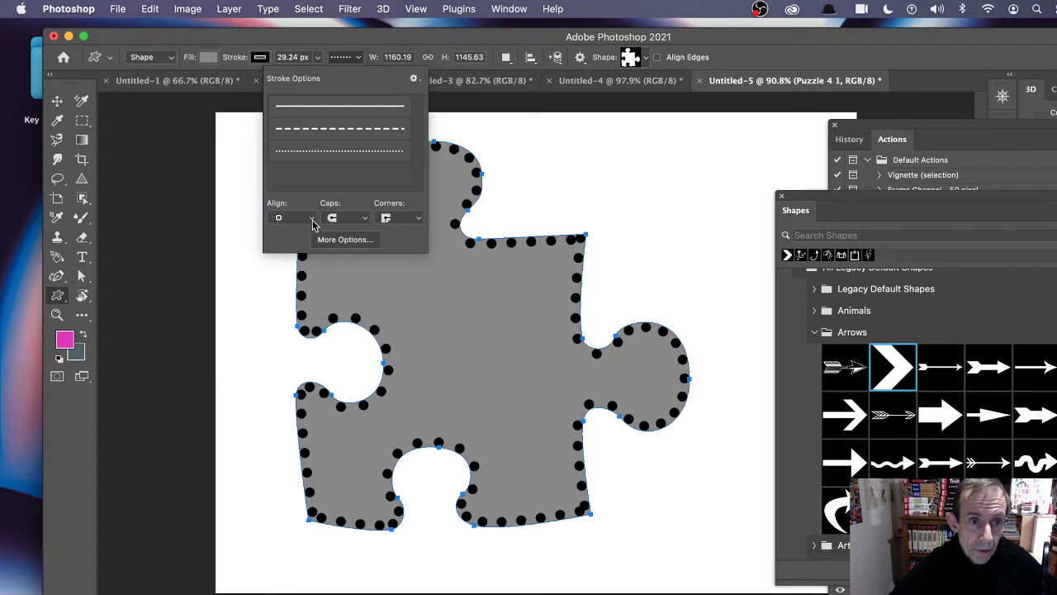
pyautogui.click(308, 219)
pyautogui.click(296, 245)
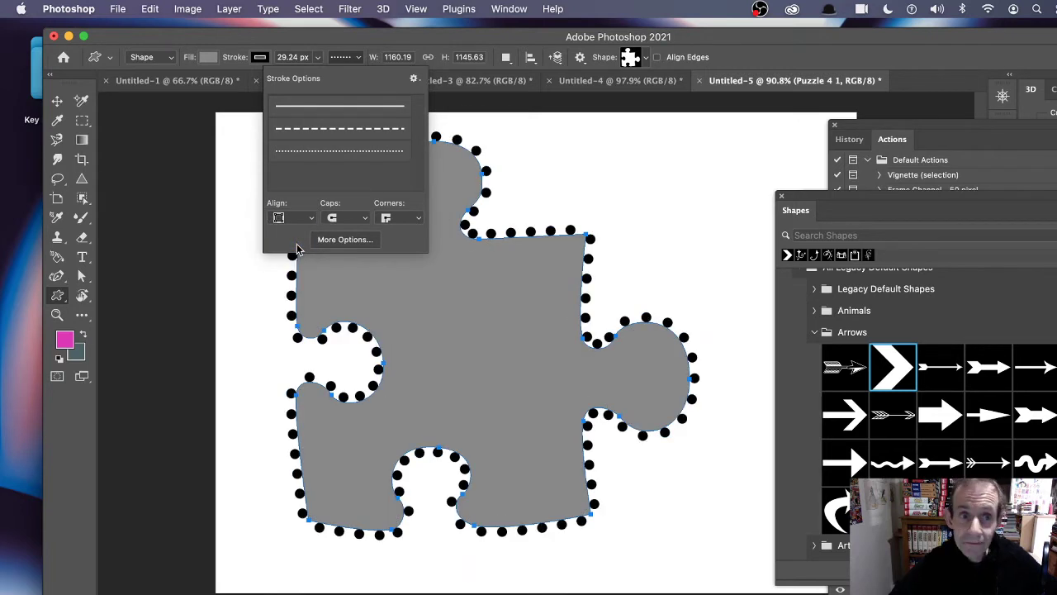
# Try square caps and the second corner style, then reapply the dotted line preset
pyautogui.click(366, 219)
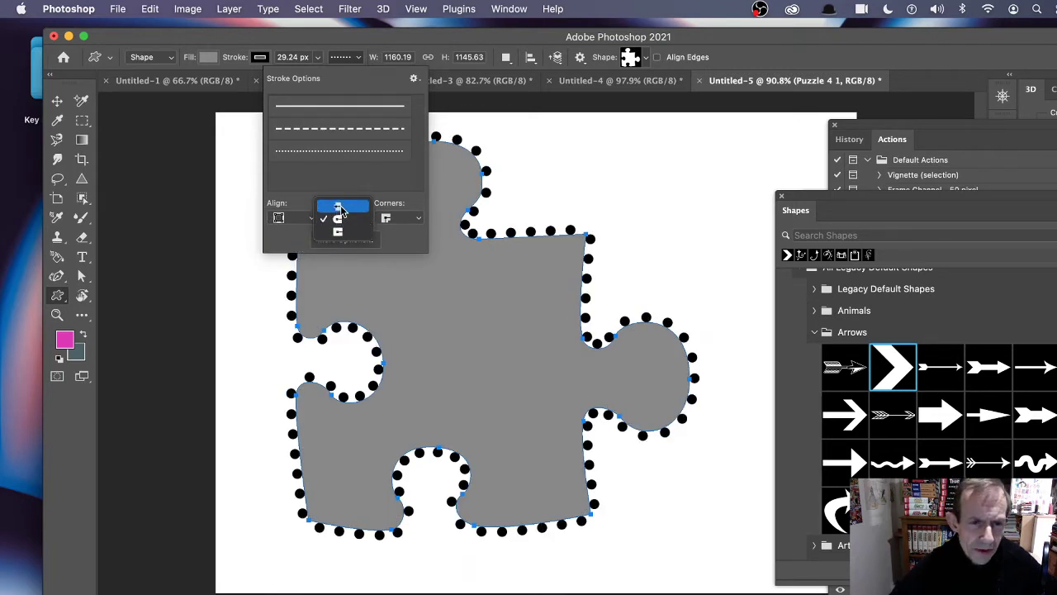
pyautogui.click(342, 208)
pyautogui.click(348, 219)
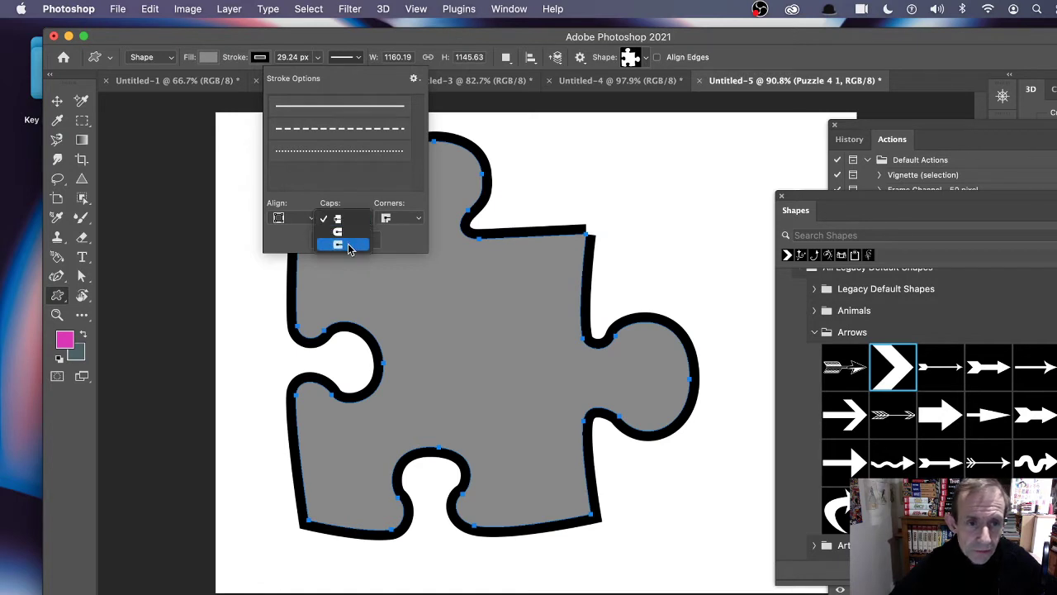
pyautogui.click(349, 248)
pyautogui.click(410, 218)
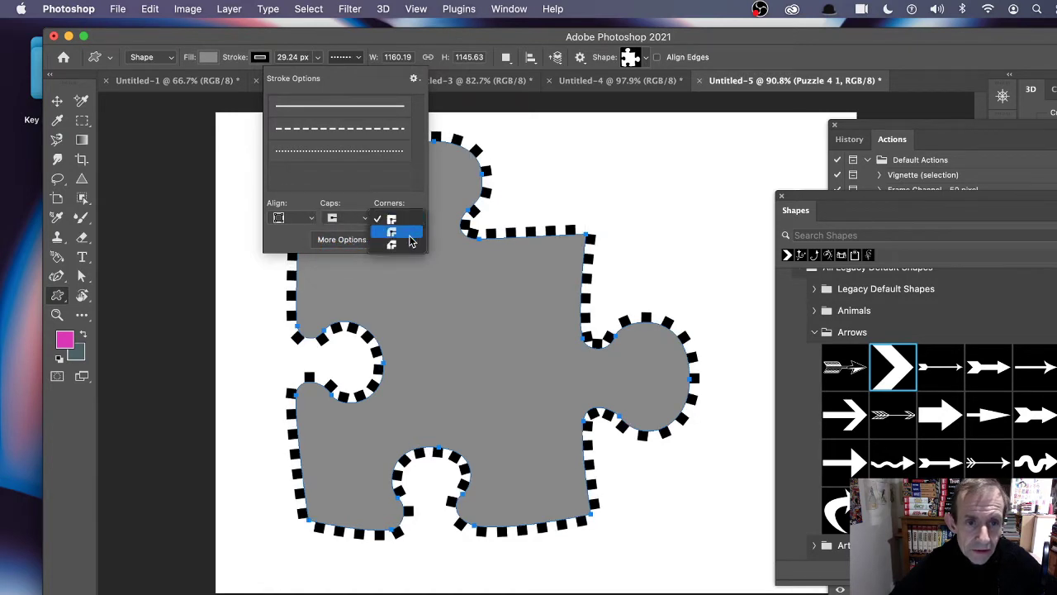
pyautogui.click(407, 235)
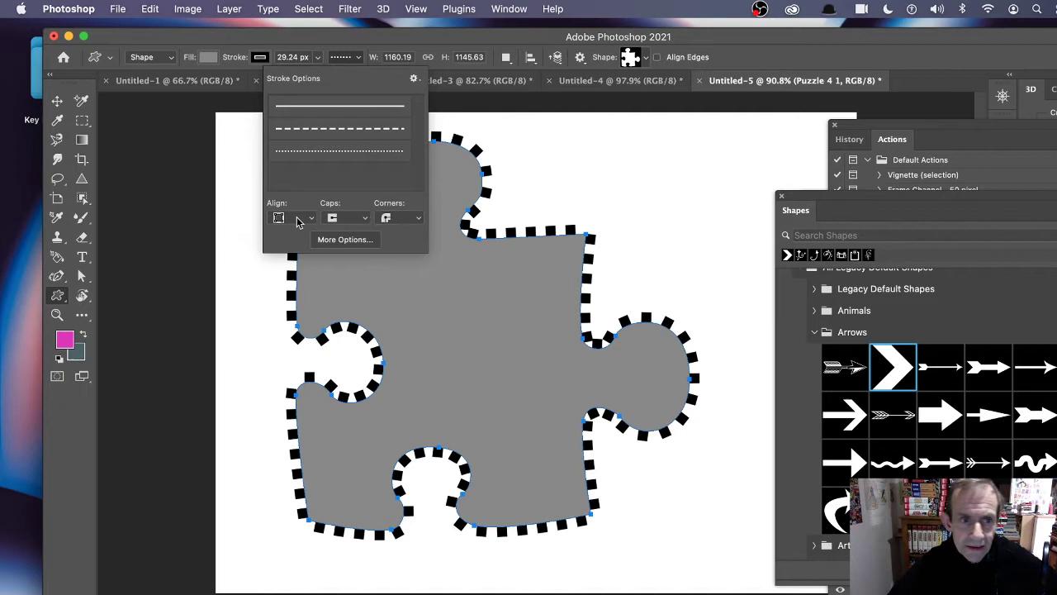
pyautogui.click(330, 152)
pyautogui.click(495, 41)
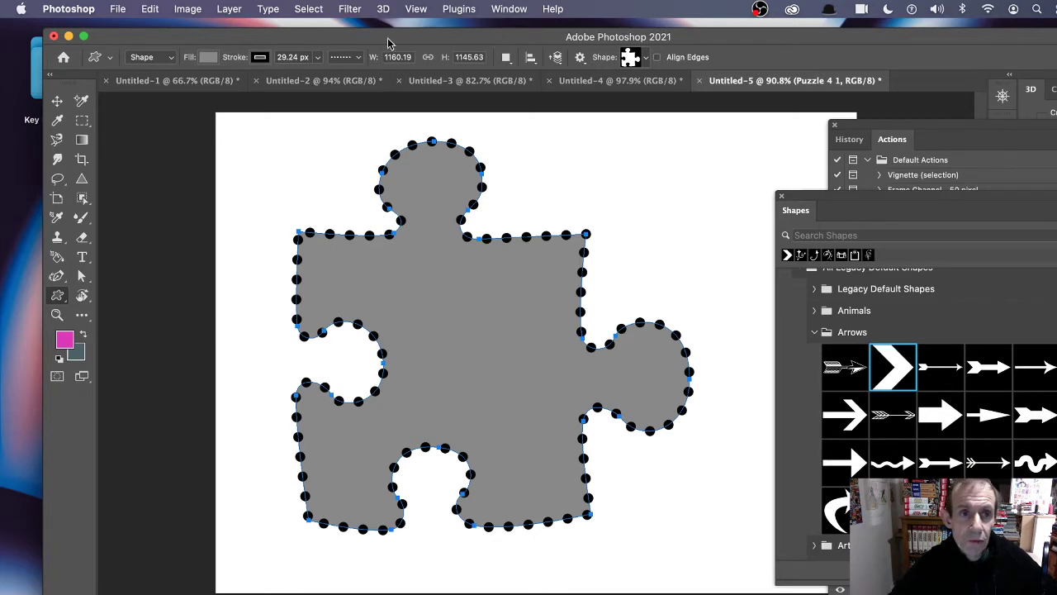
# Compare with the Untitled-2 arrow design, then return to Untitled-5 with the Move tool active
pyautogui.click(351, 80)
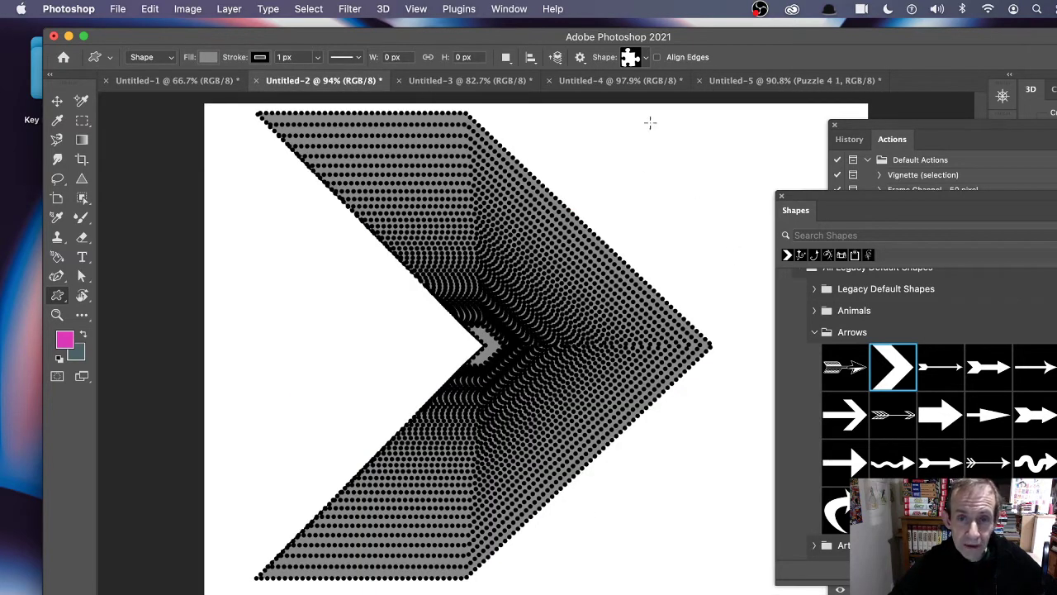
pyautogui.click(729, 81)
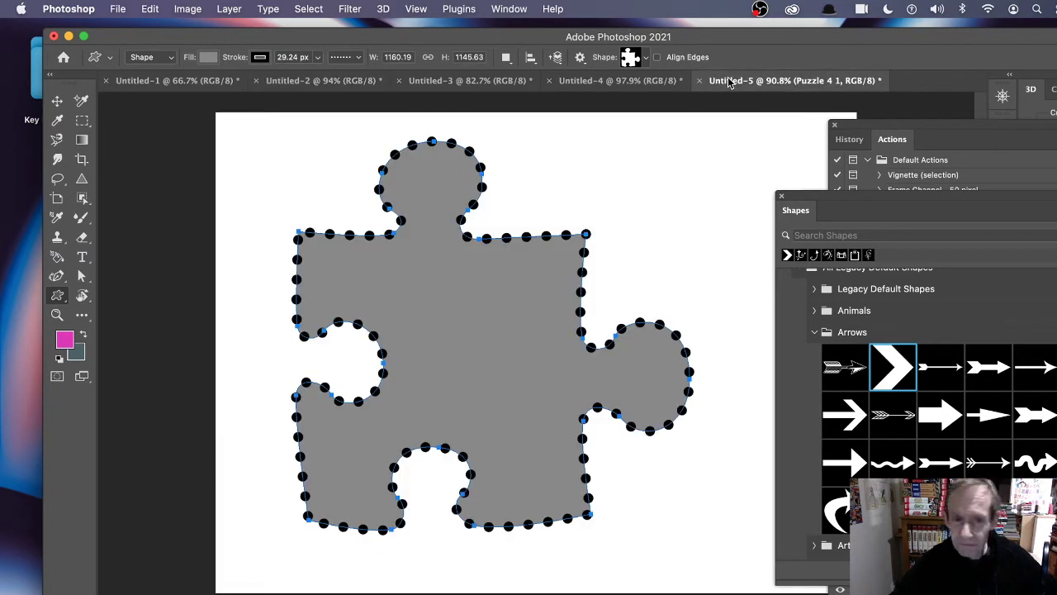
pyautogui.click(57, 100)
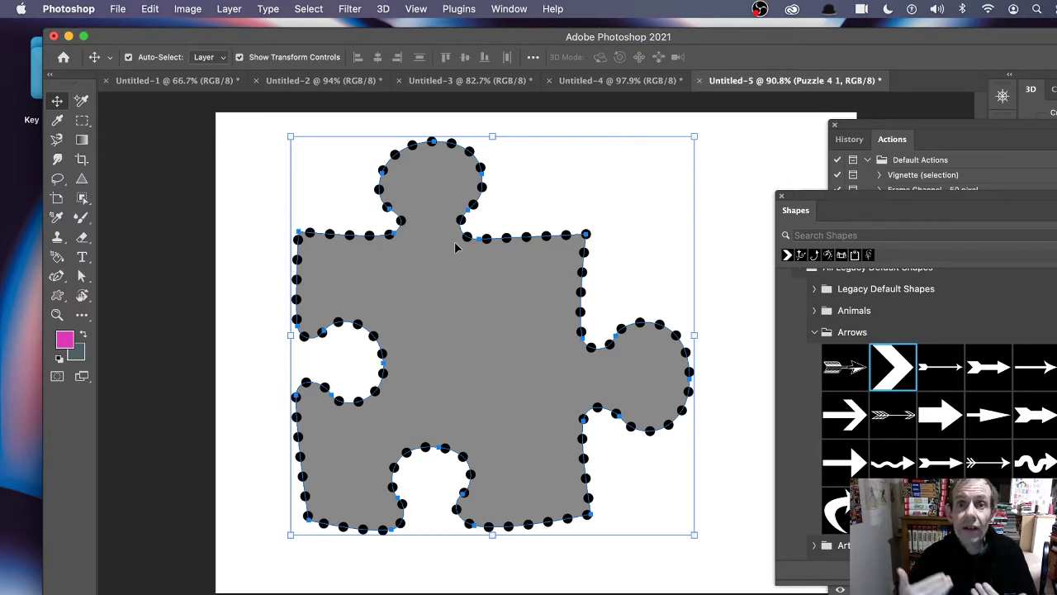
# Float the Actions panel showing Action 1 with its Duplicate and Transform path steps
pyautogui.click(510, 9)
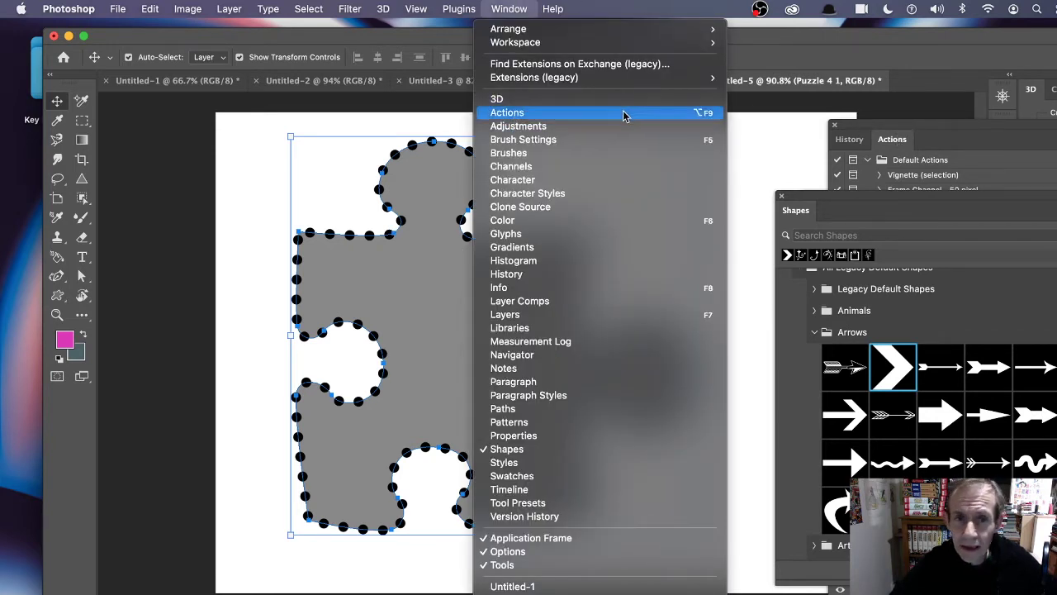
pyautogui.click(844, 145)
pyautogui.click(891, 139)
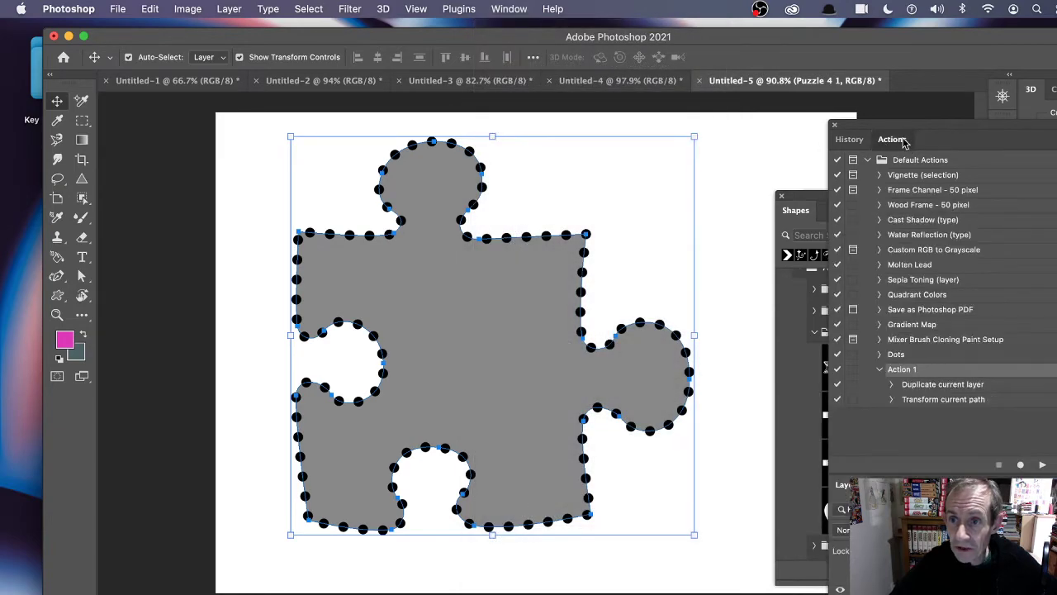
pyautogui.moveTo(892, 139); pyautogui.dragTo(516, 133)
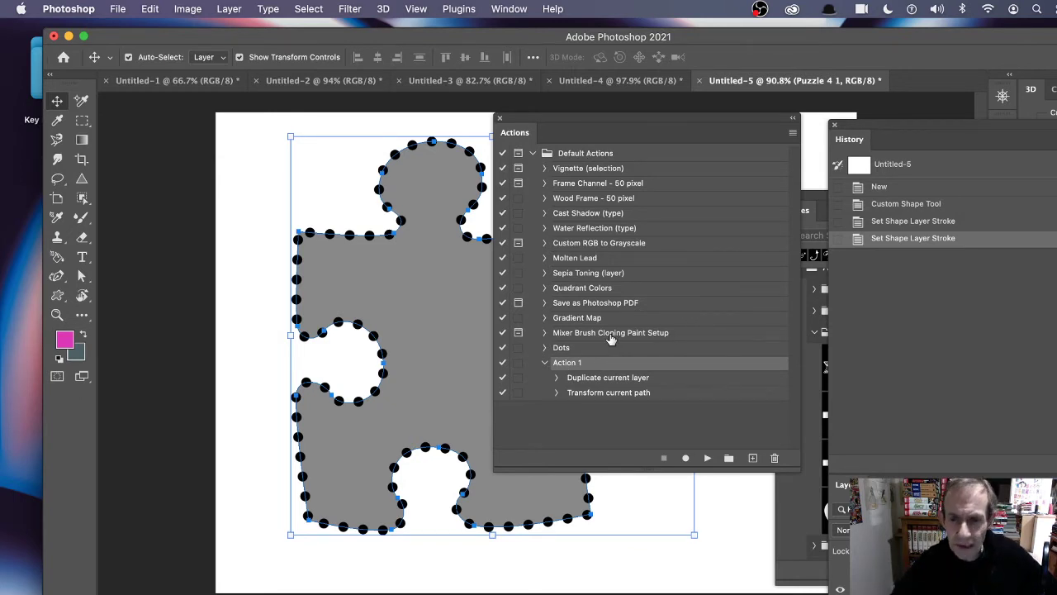
# Replay Action 1 sixteen times to stack shrinking, rotated puzzle copies, then select them all
pyautogui.click(708, 459)
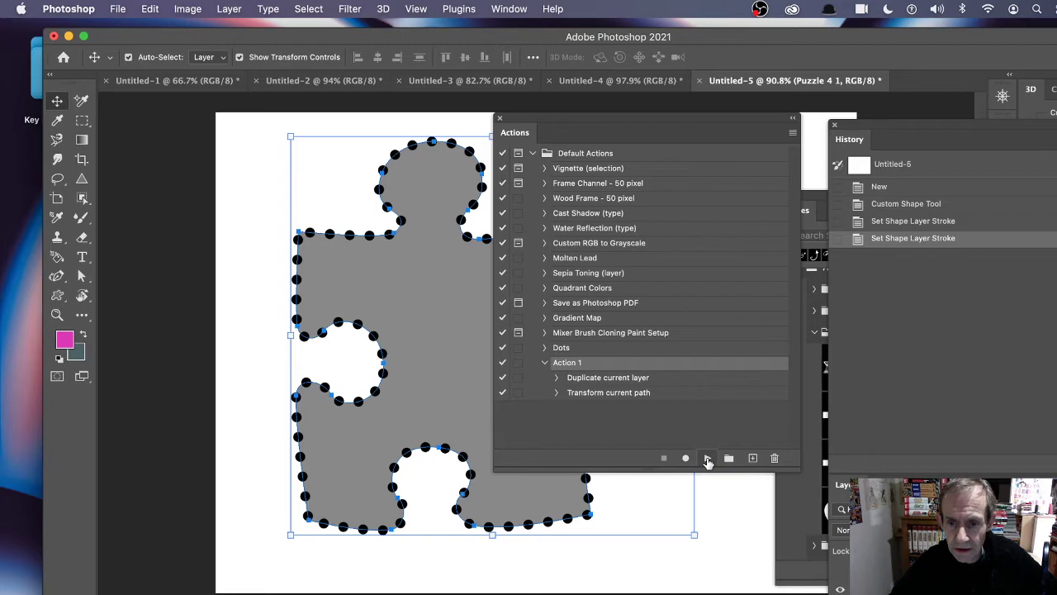
pyautogui.click(707, 460)
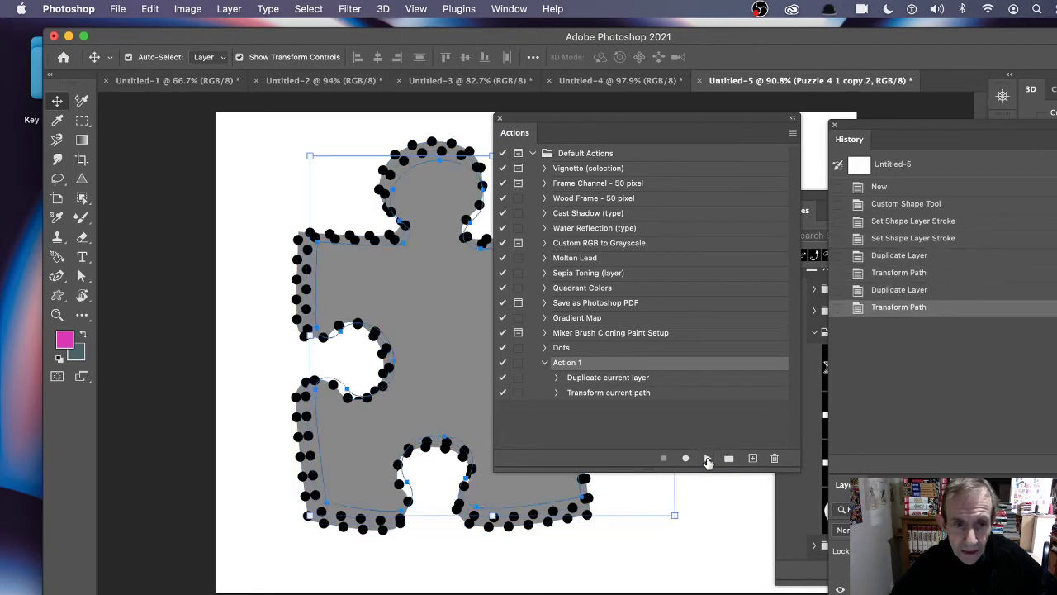
pyautogui.click(708, 459)
pyautogui.click(708, 459)
pyautogui.click(707, 459)
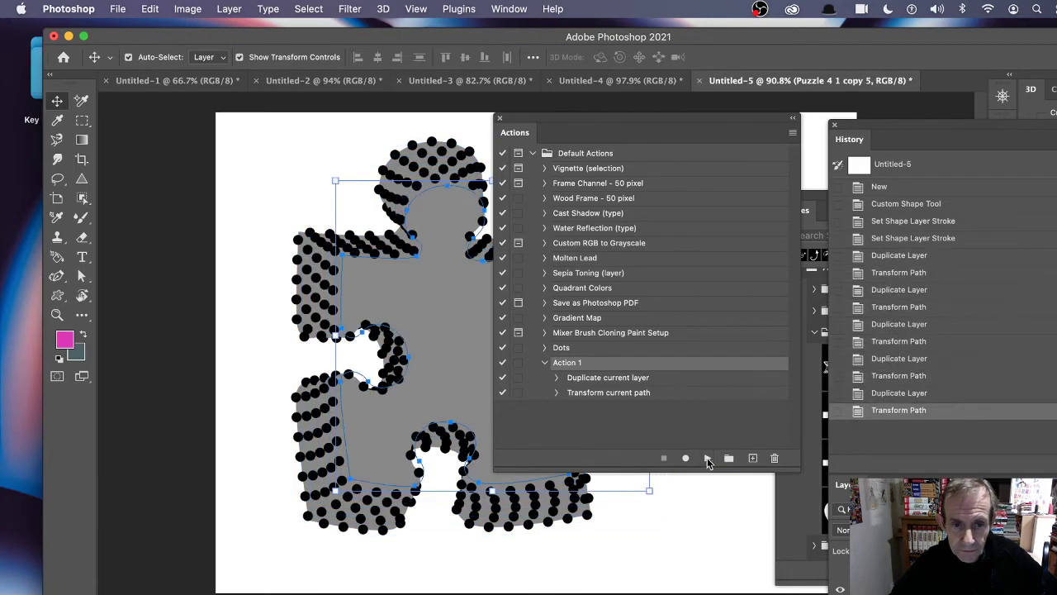
pyautogui.click(708, 459)
pyautogui.click(708, 459)
pyautogui.click(708, 459)
pyautogui.click(708, 460)
pyautogui.click(708, 459)
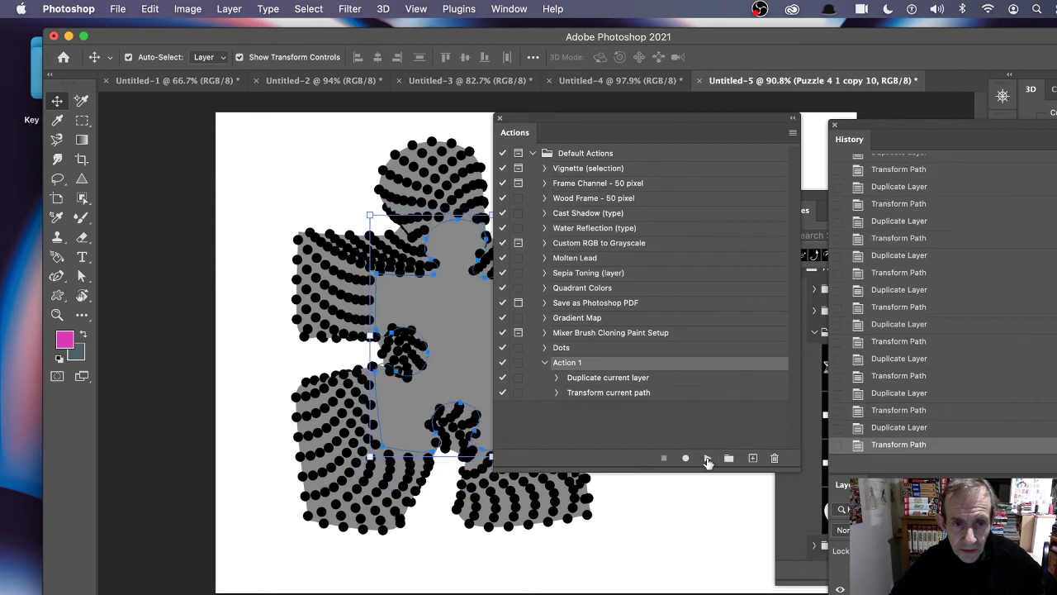
pyautogui.click(707, 459)
pyautogui.click(708, 459)
pyautogui.click(708, 459)
pyautogui.click(708, 459)
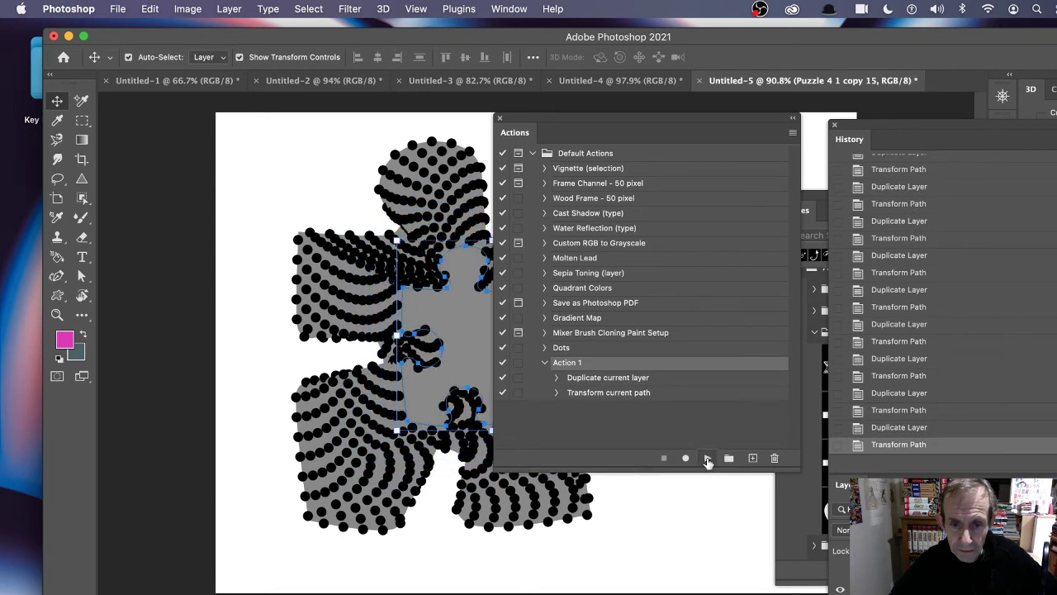
pyautogui.click(707, 458)
pyautogui.click(707, 459)
pyautogui.click(707, 459)
pyautogui.click(707, 458)
pyautogui.click(706, 458)
pyautogui.click(706, 458)
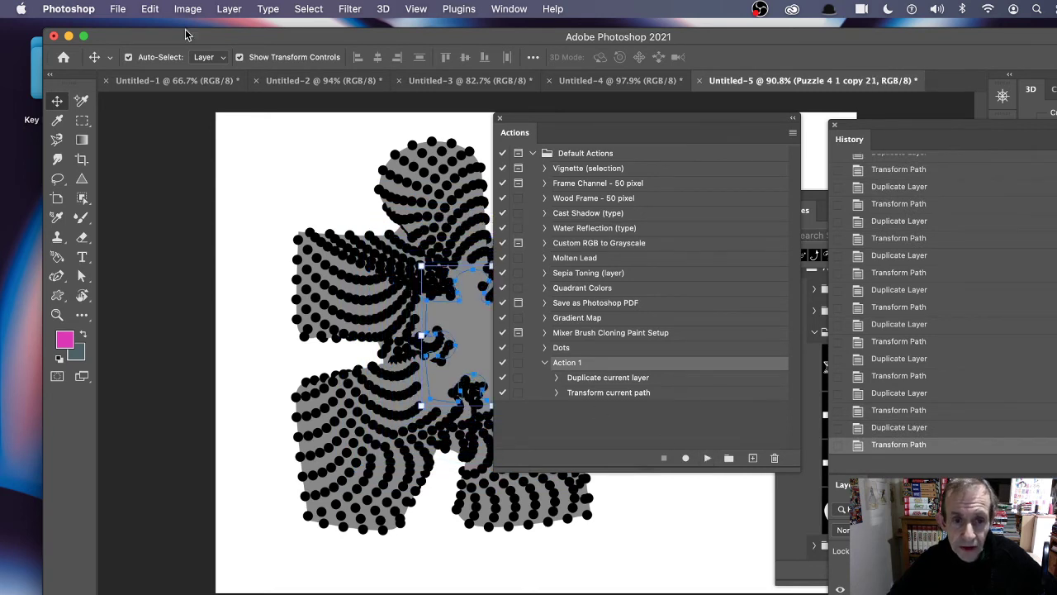
pyautogui.moveTo(535, 118); pyautogui.dragTo(733, 124)
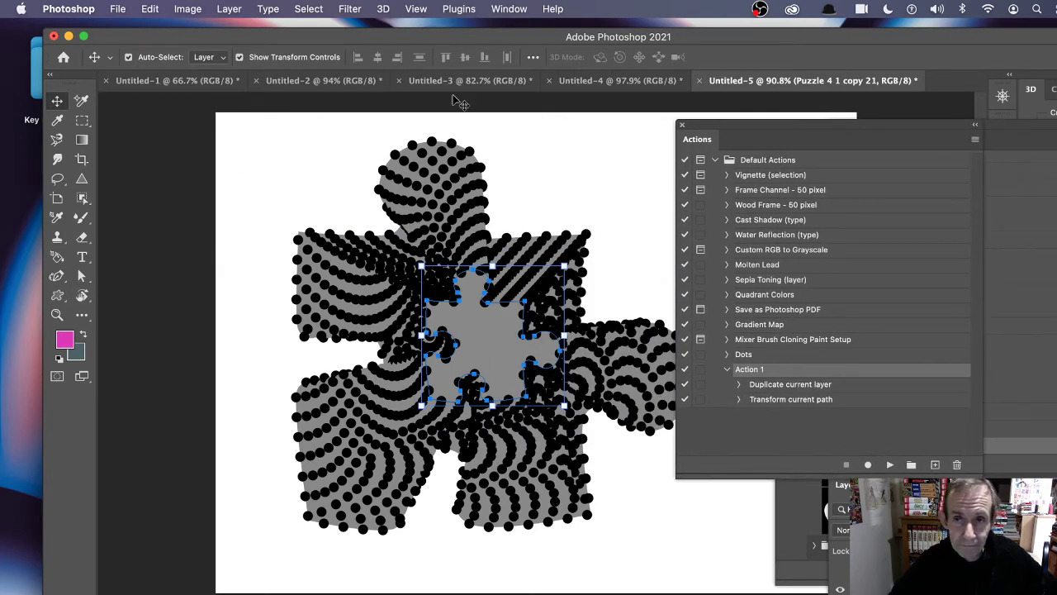
pyautogui.moveTo(256, 117); pyautogui.dragTo(707, 545)
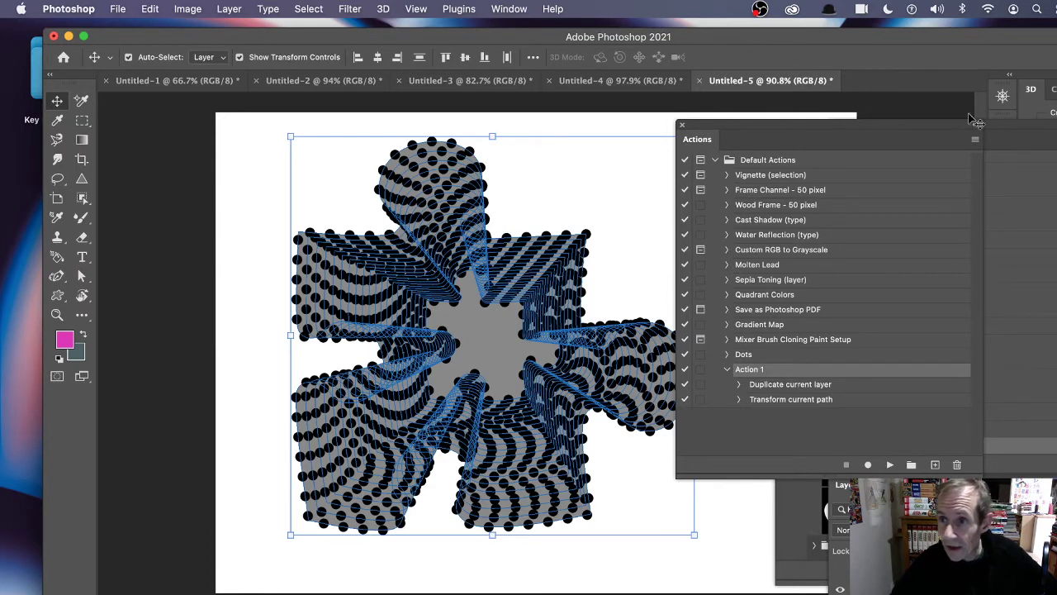
# Arrange floating Layers, History and Actions panels around the canvas to show copies up to 21
pyautogui.click(506, 9)
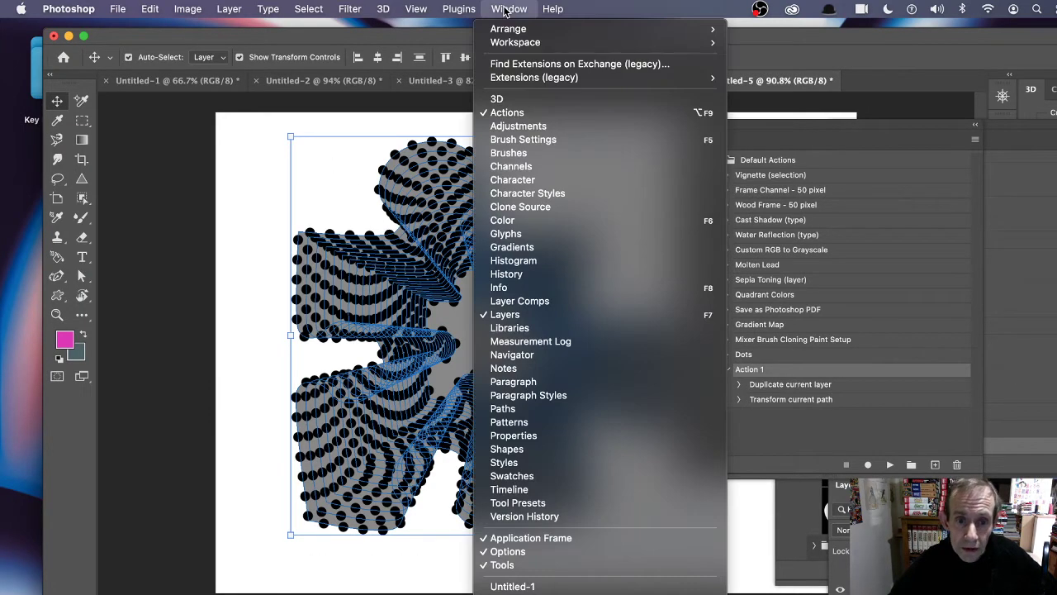
pyautogui.click(535, 315)
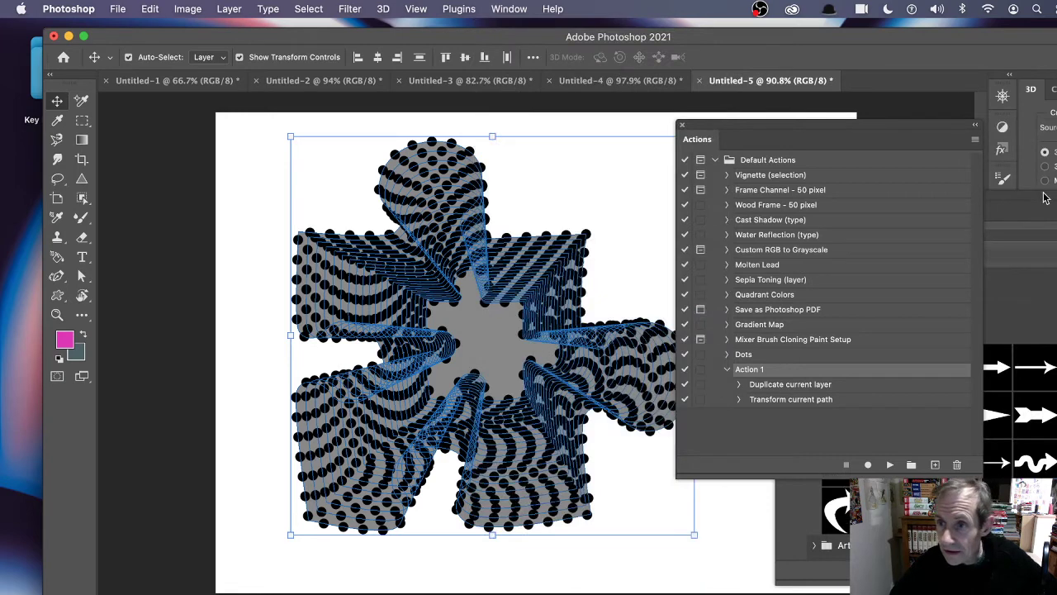
pyautogui.moveTo(1037, 201); pyautogui.dragTo(941, 349)
pyautogui.moveTo(726, 130); pyautogui.dragTo(624, 380)
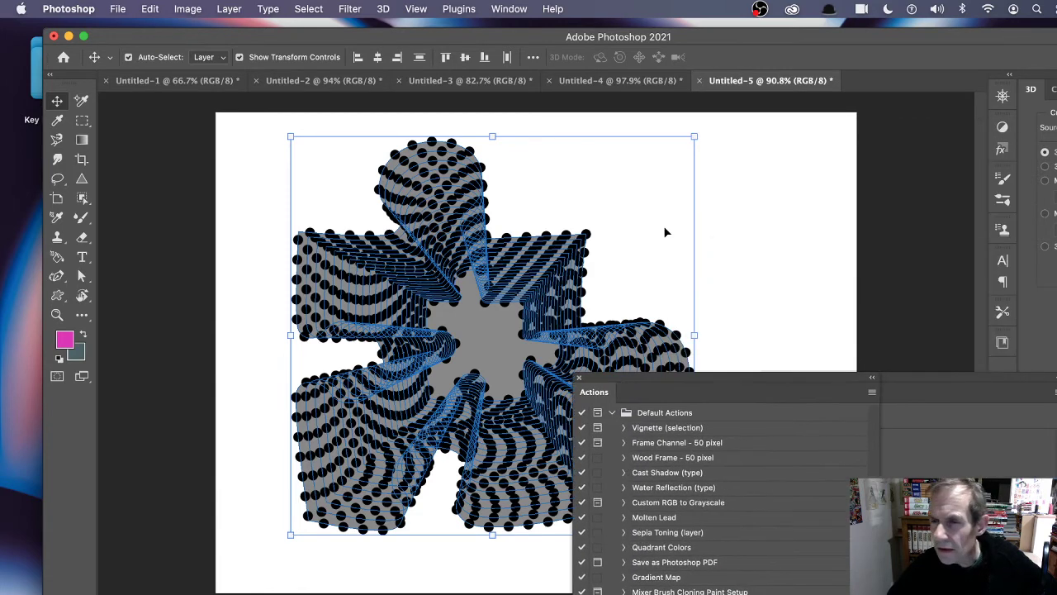
pyautogui.click(505, 9)
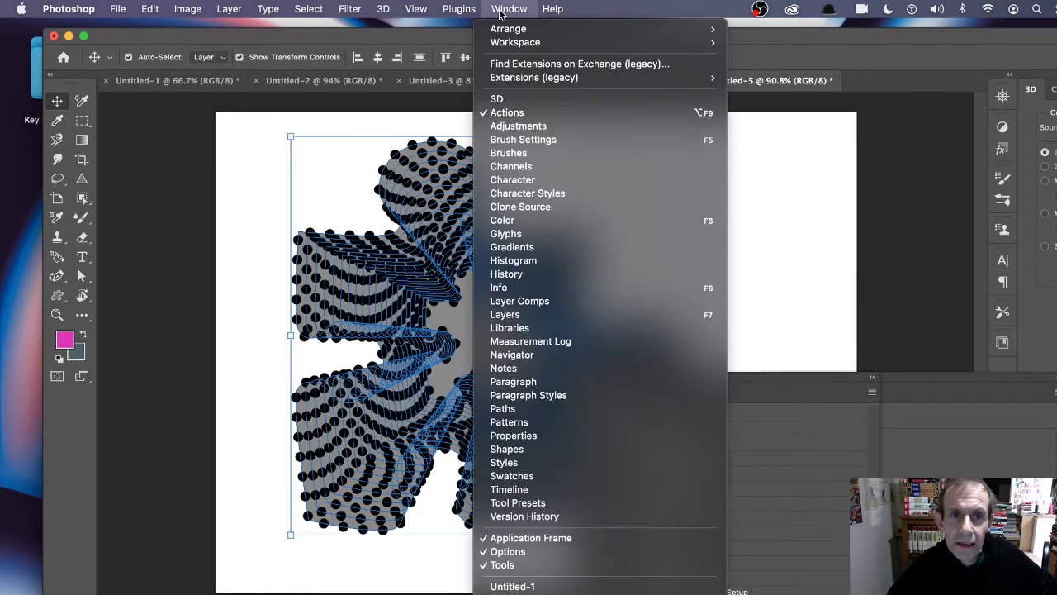
pyautogui.click(541, 318)
pyautogui.moveTo(887, 130); pyautogui.dragTo(734, 19)
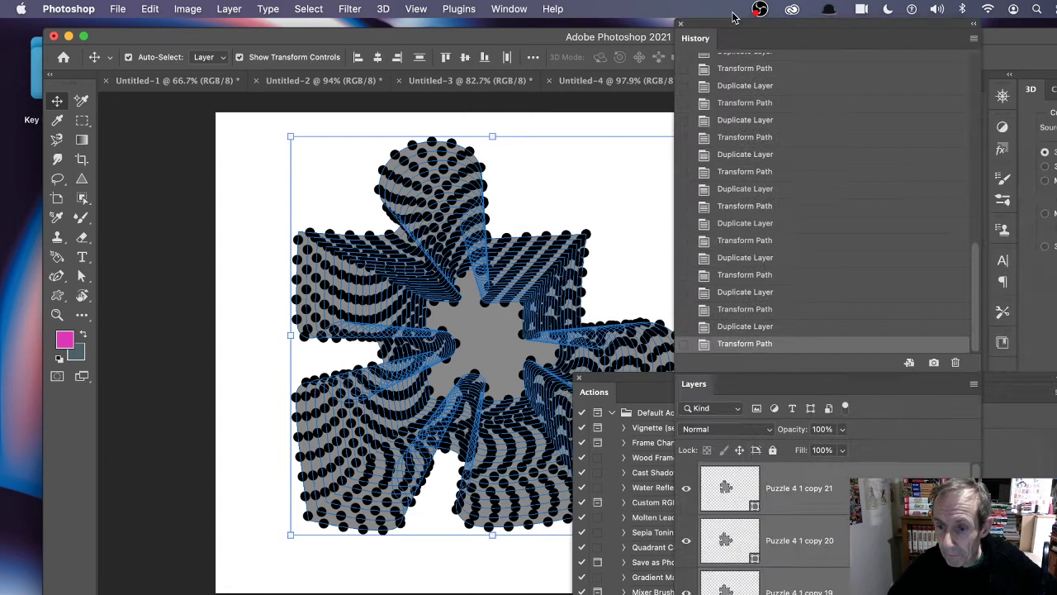
pyautogui.moveTo(704, 391); pyautogui.dragTo(582, 135)
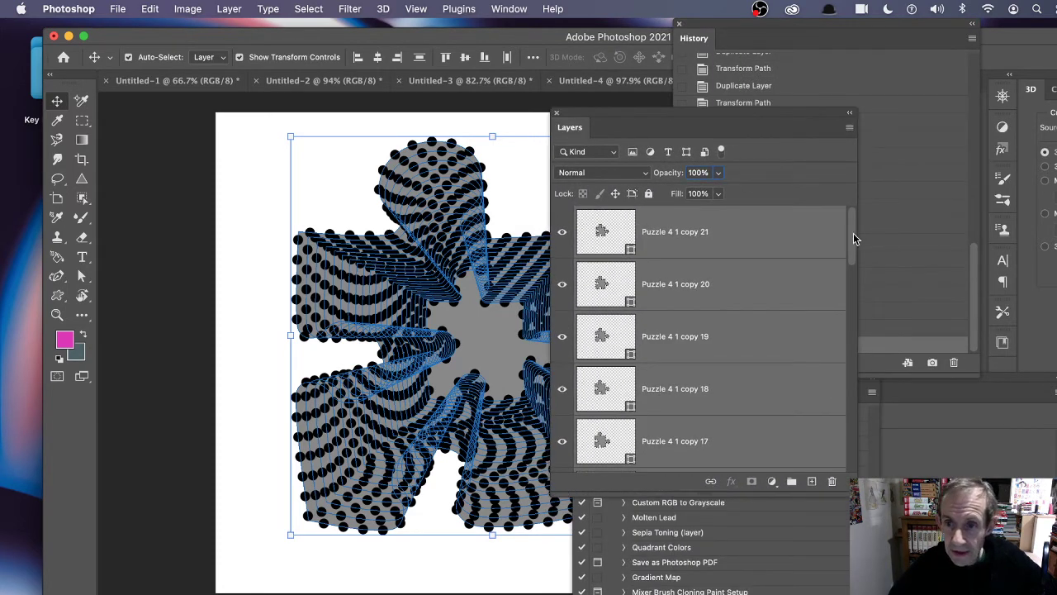
pyautogui.moveTo(855, 238); pyautogui.dragTo(894, 180)
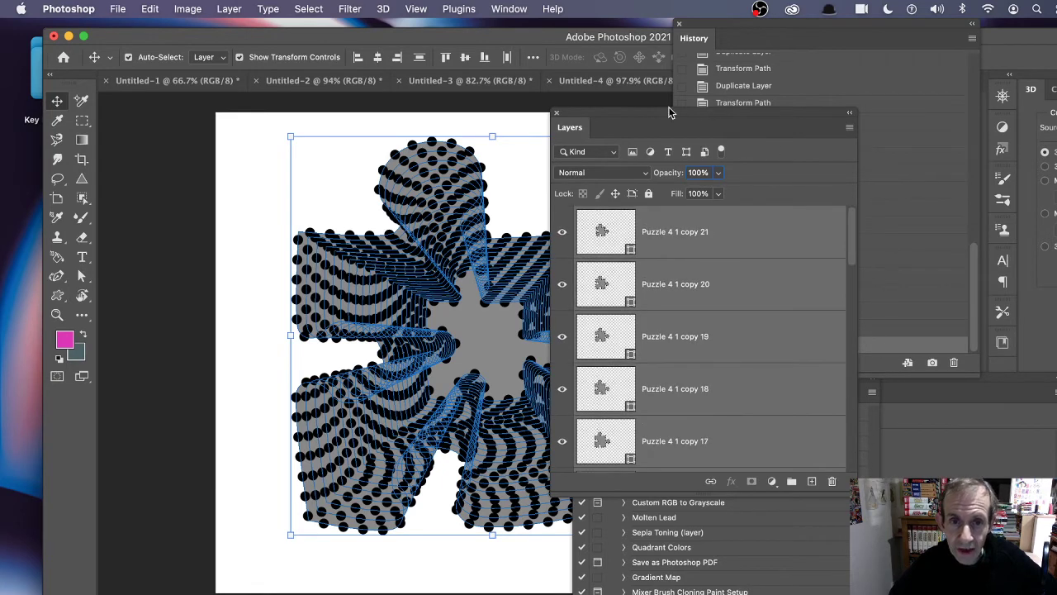
pyautogui.moveTo(585, 122); pyautogui.dragTo(860, 175)
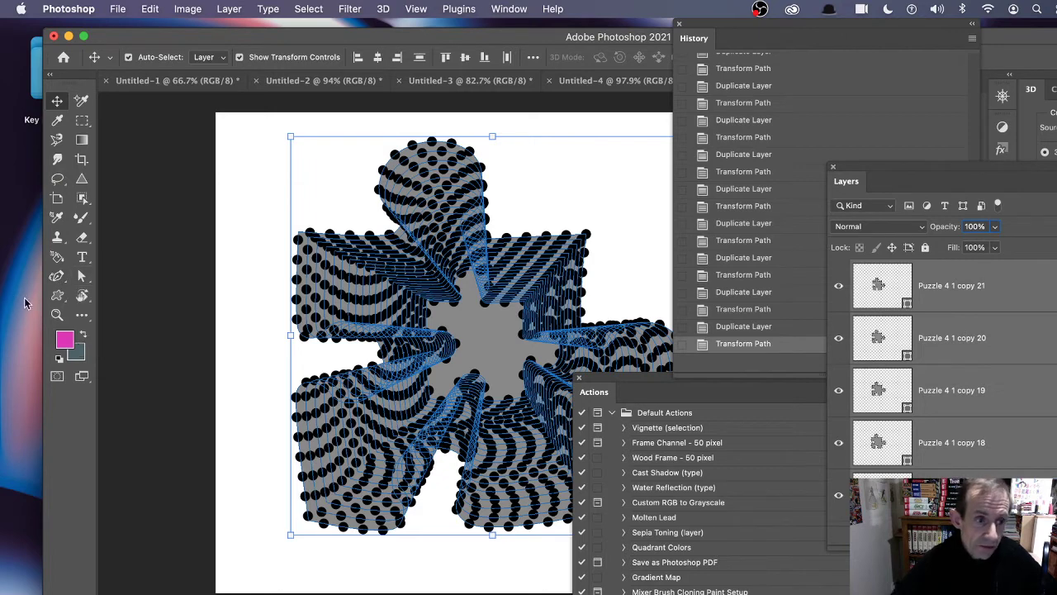
# Try green and white stroke colours on the dotted rings, then settle on black
pyautogui.click(57, 297)
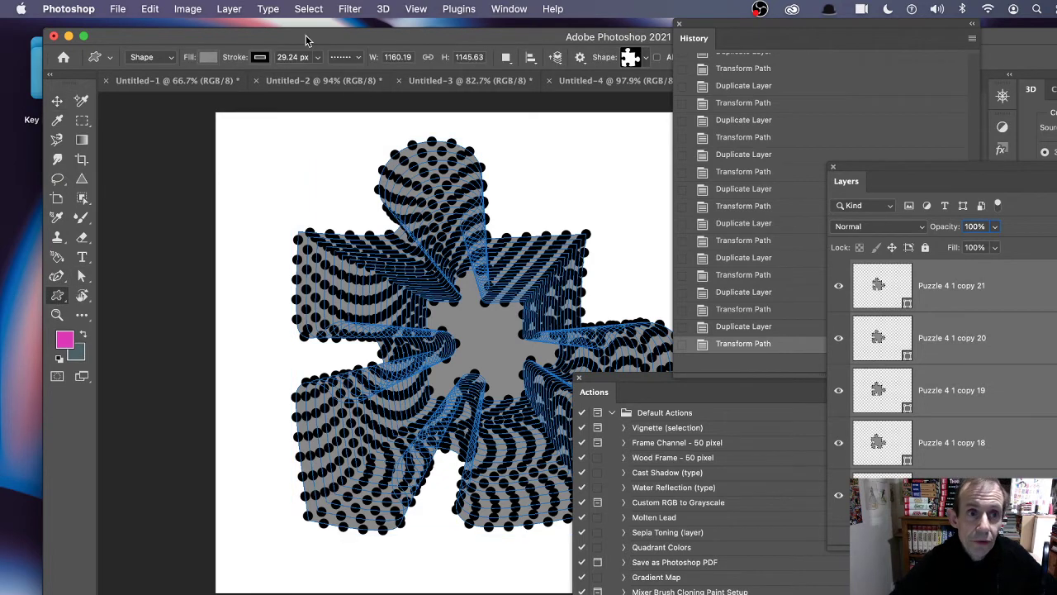
pyautogui.click(264, 60)
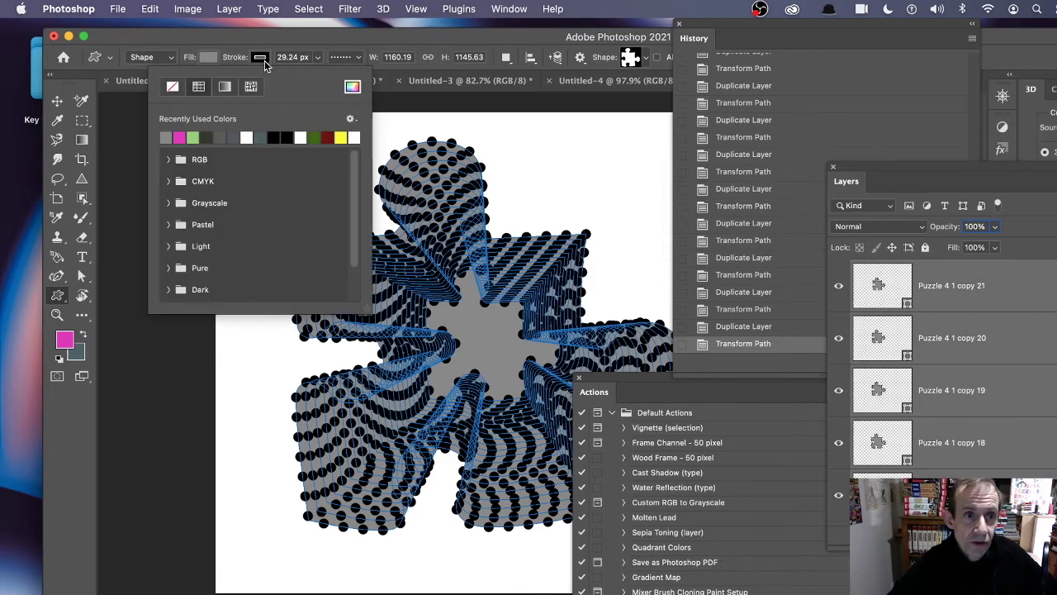
pyautogui.click(194, 139)
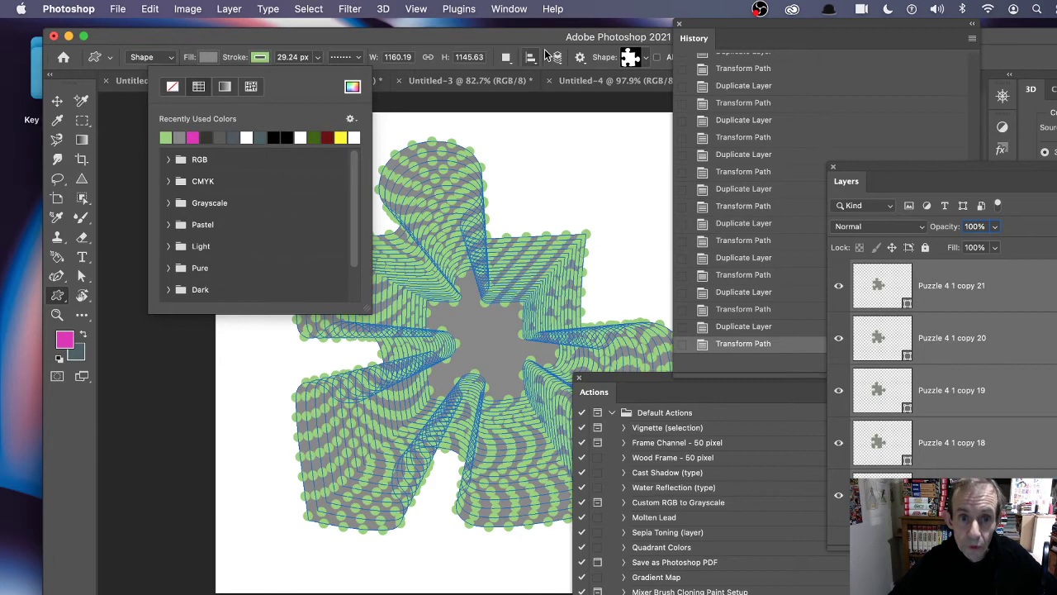
pyautogui.click(301, 138)
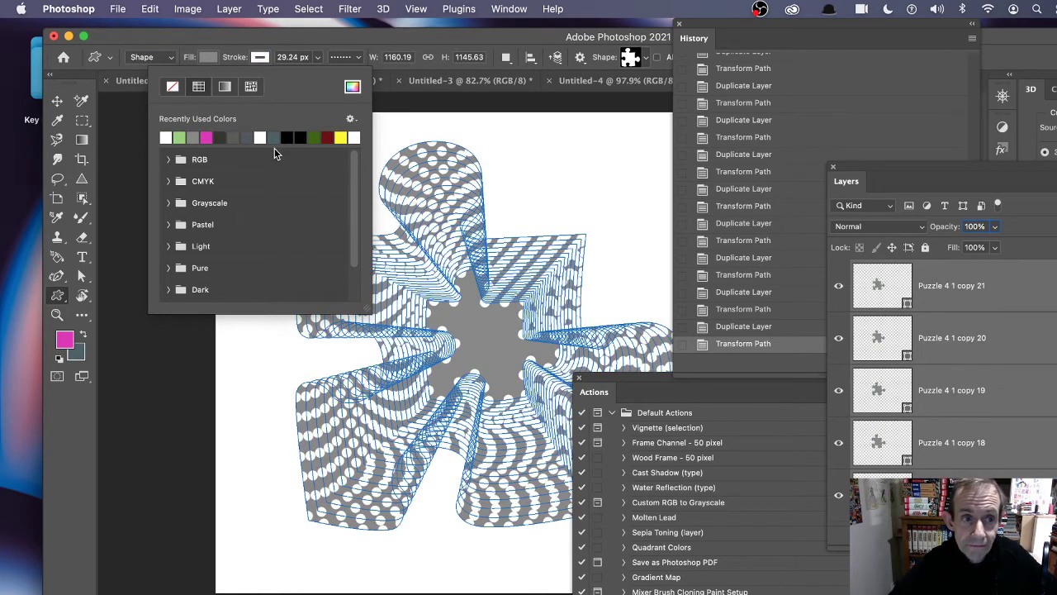
pyautogui.click(302, 137)
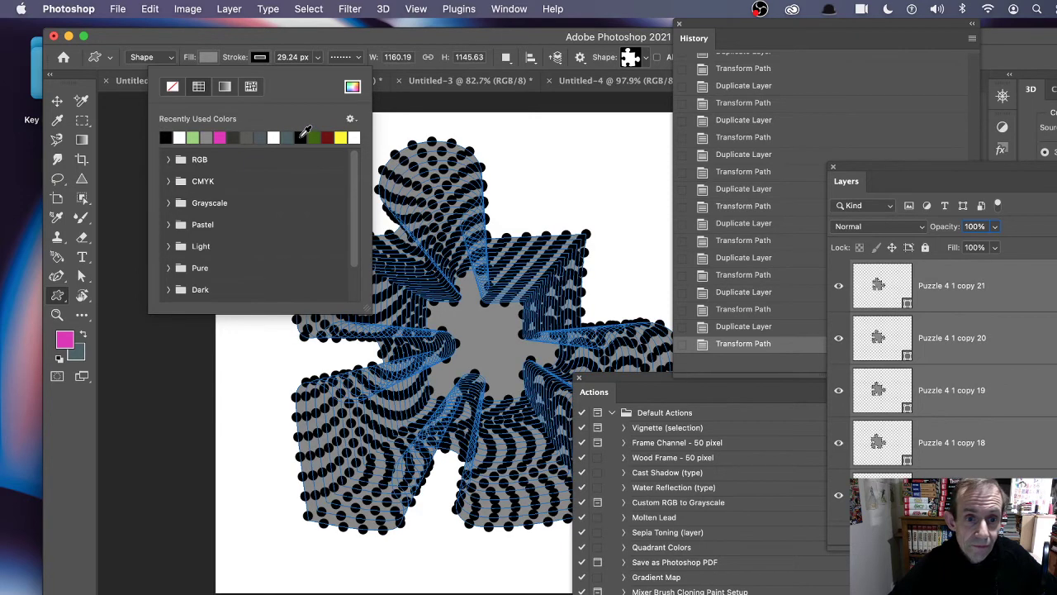
# Lower the dotted stroke width from 29.24 px to 7.41 px for smaller dots
pyautogui.click(367, 43)
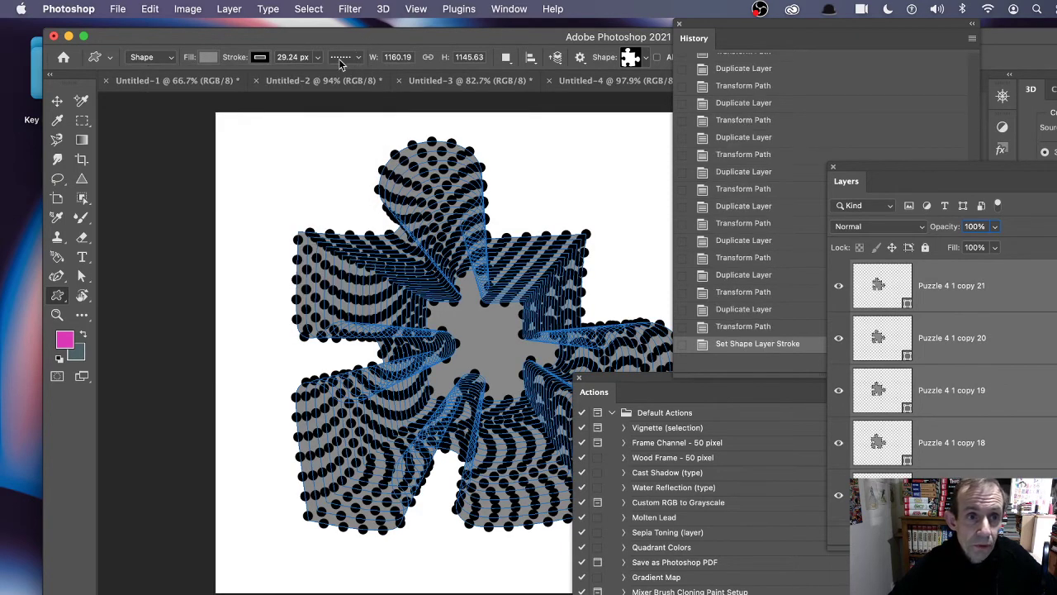
pyautogui.click(318, 64)
pyautogui.moveTo(318, 78); pyautogui.dragTo(309, 77)
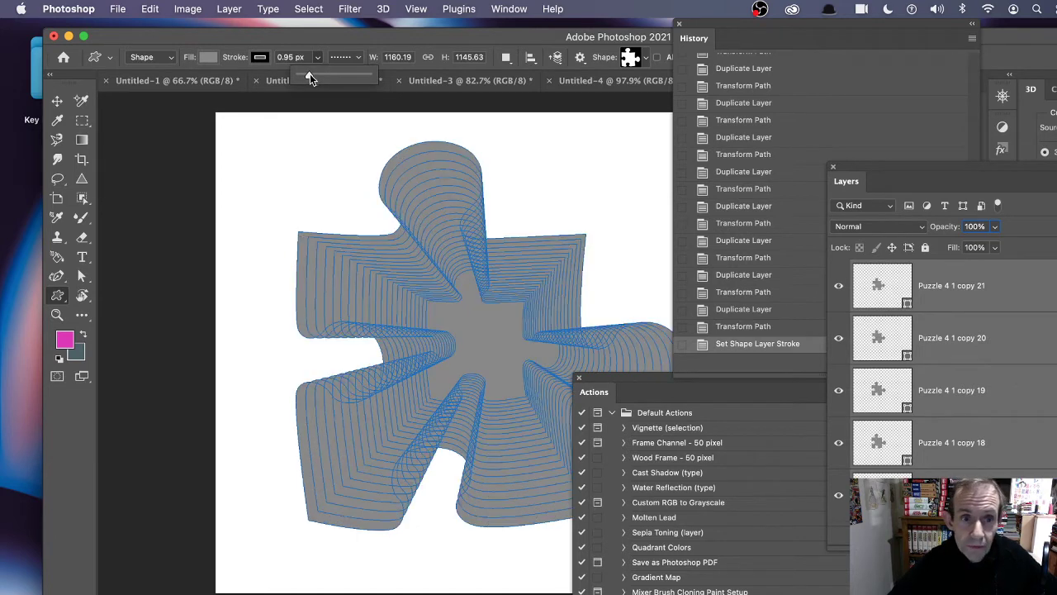
pyautogui.moveTo(310, 73); pyautogui.dragTo(312, 76)
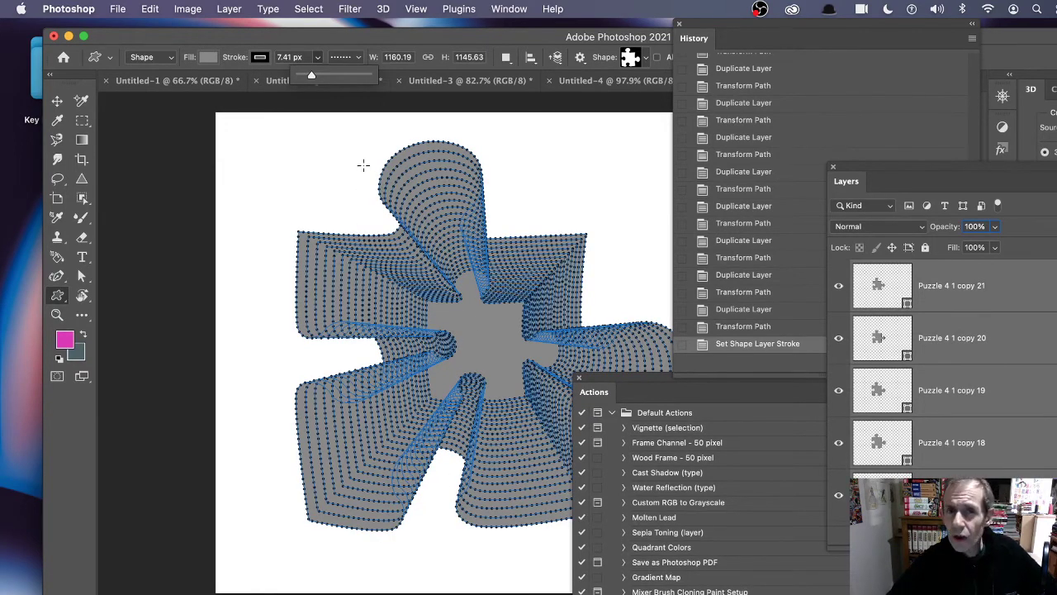
pyautogui.click(368, 57)
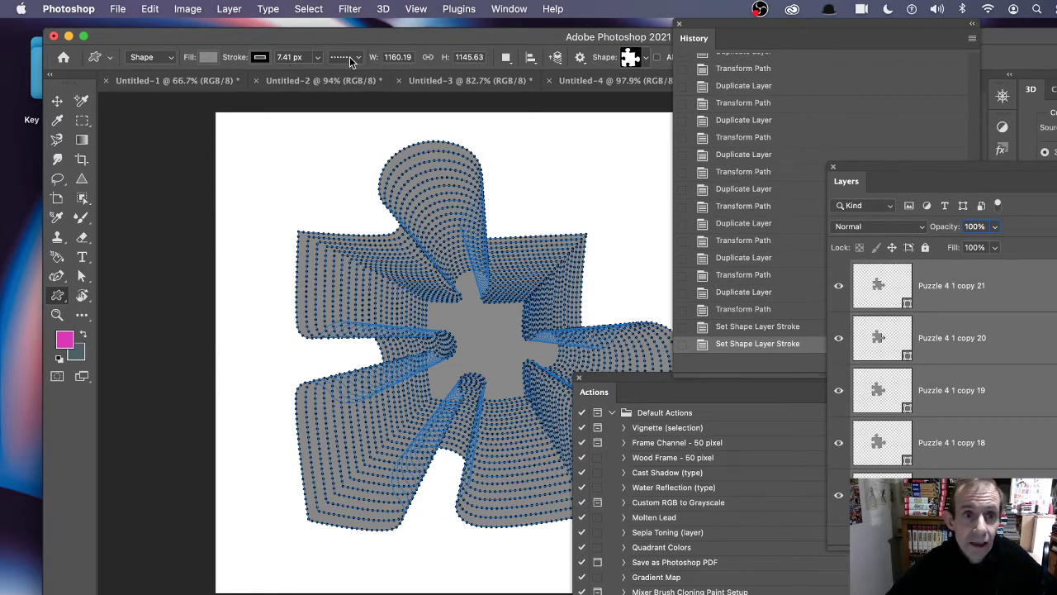
pyautogui.click(351, 57)
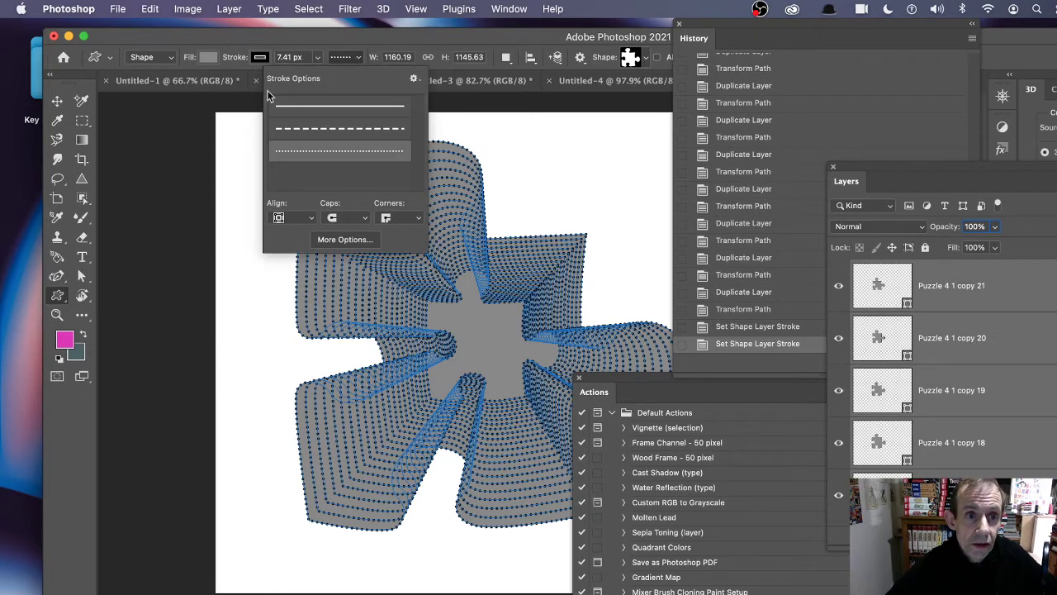
# Open the detailed dash and gap settings and start the pattern with a zero-length dash
pyautogui.click(345, 239)
pyautogui.moveTo(516, 118); pyautogui.dragTo(421, 125)
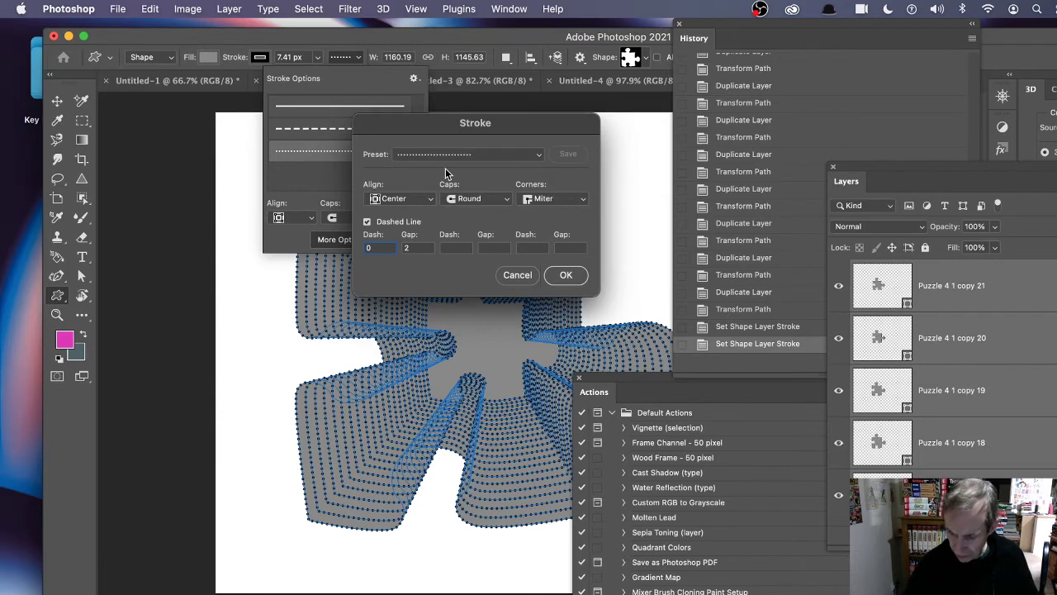
pyautogui.write('4')
pyautogui.press('Tab')
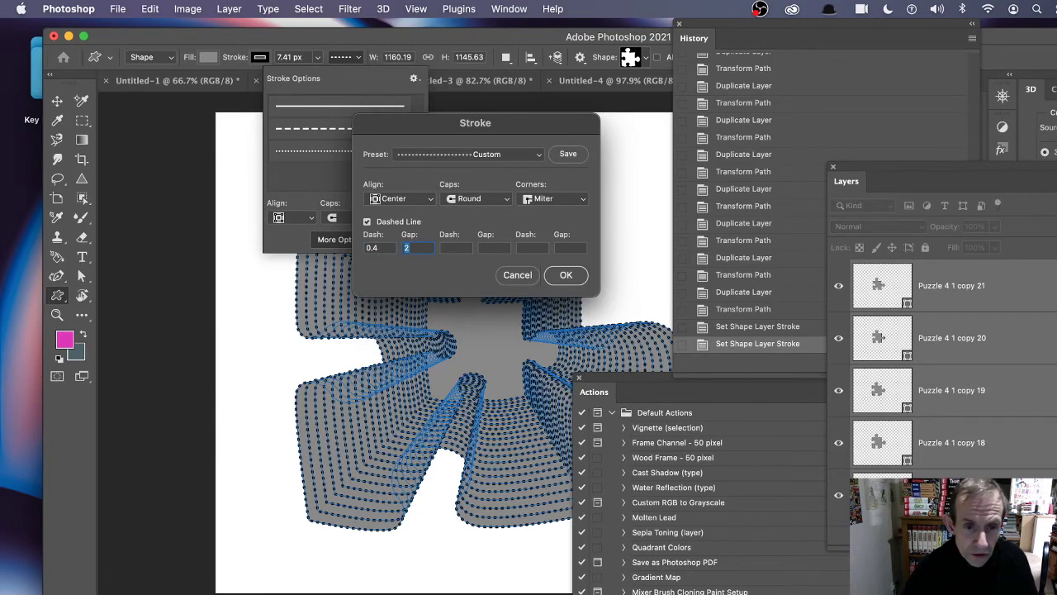
pyautogui.click(385, 248)
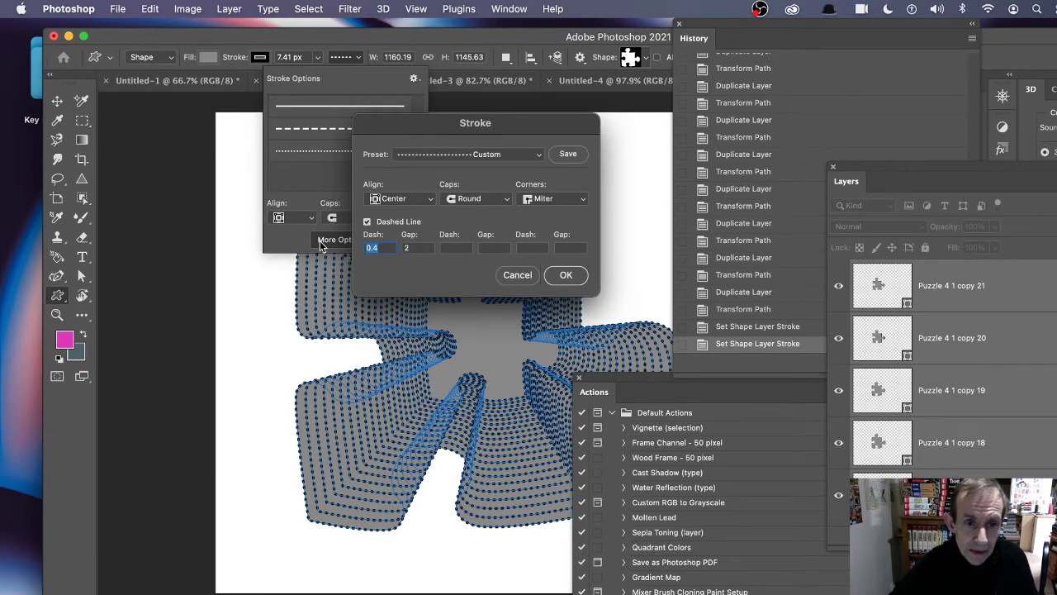
pyautogui.write('0')
pyautogui.press('Tab')
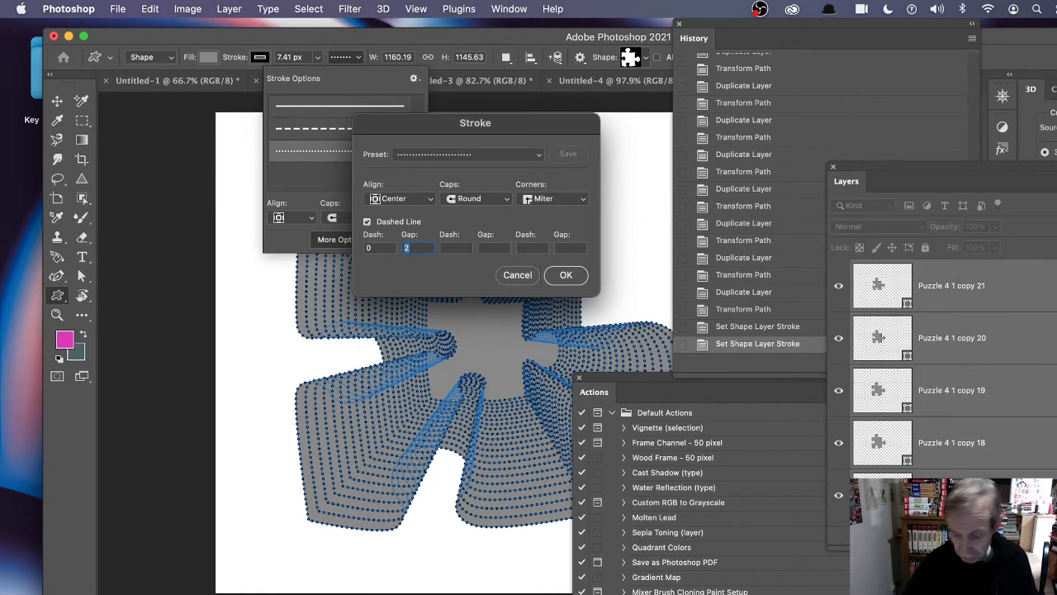
pyautogui.write('1.5')
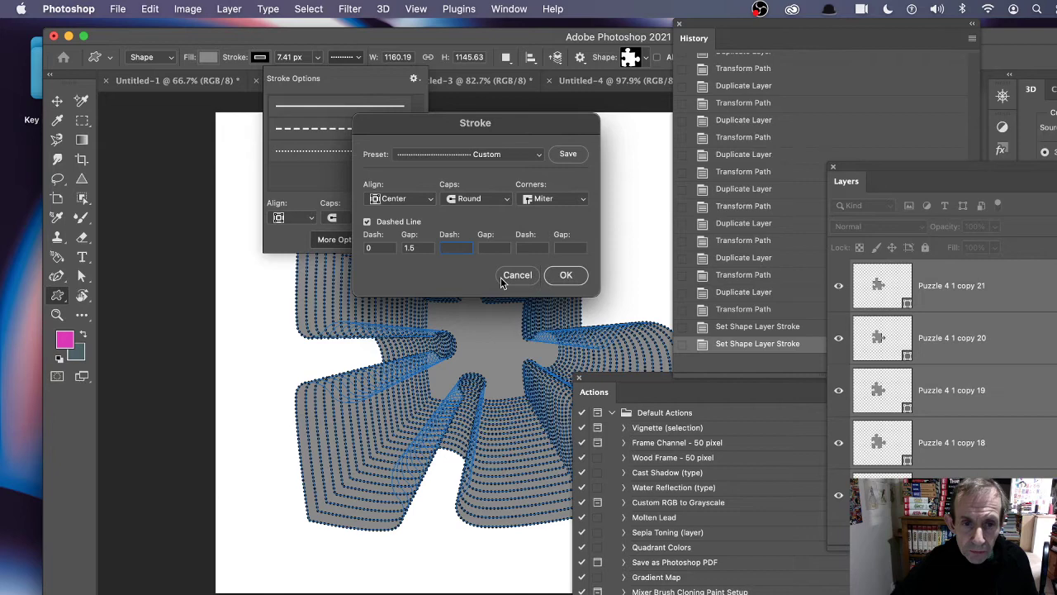
# Enter the dash and gap values, including a 2.4 first gap and zero-length dashes
pyautogui.moveTo(437, 120); pyautogui.dragTo(631, 117)
pyautogui.hotkey('shift', 'Tab')
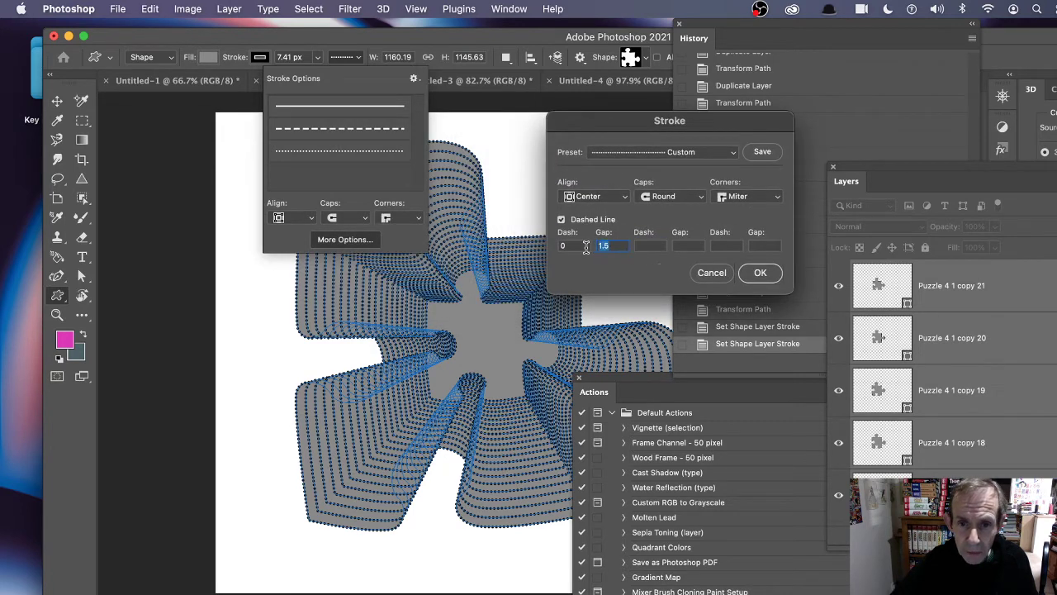
pyautogui.write('2.4')
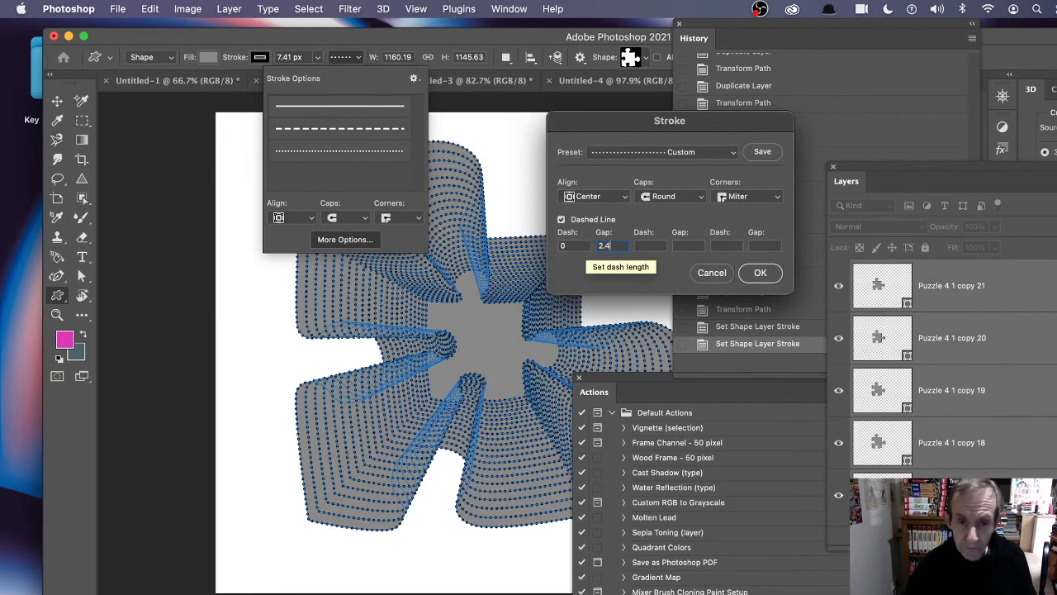
pyautogui.press('Tab')
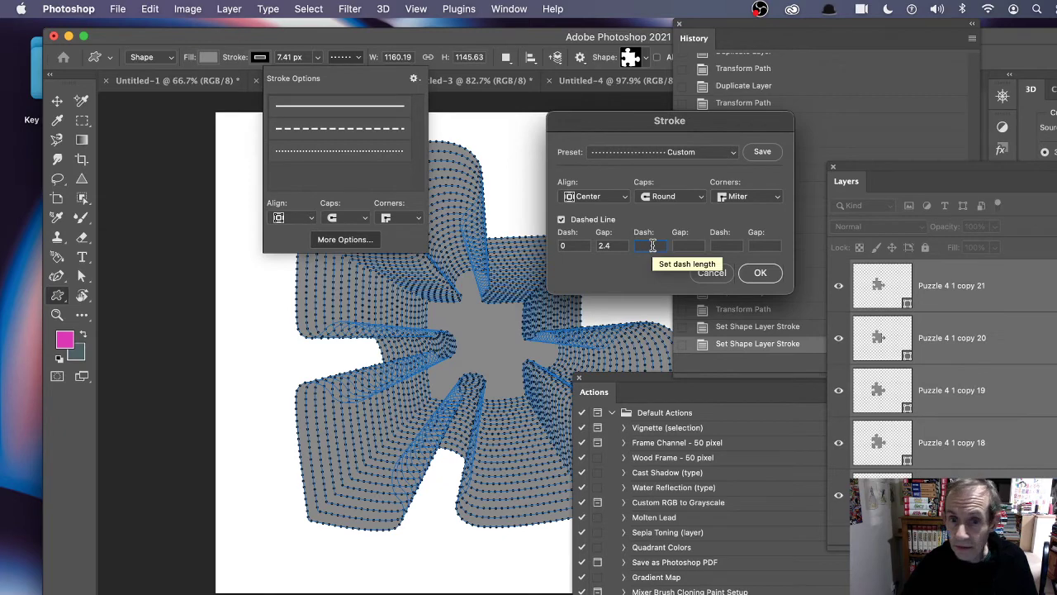
pyautogui.press('Tab')
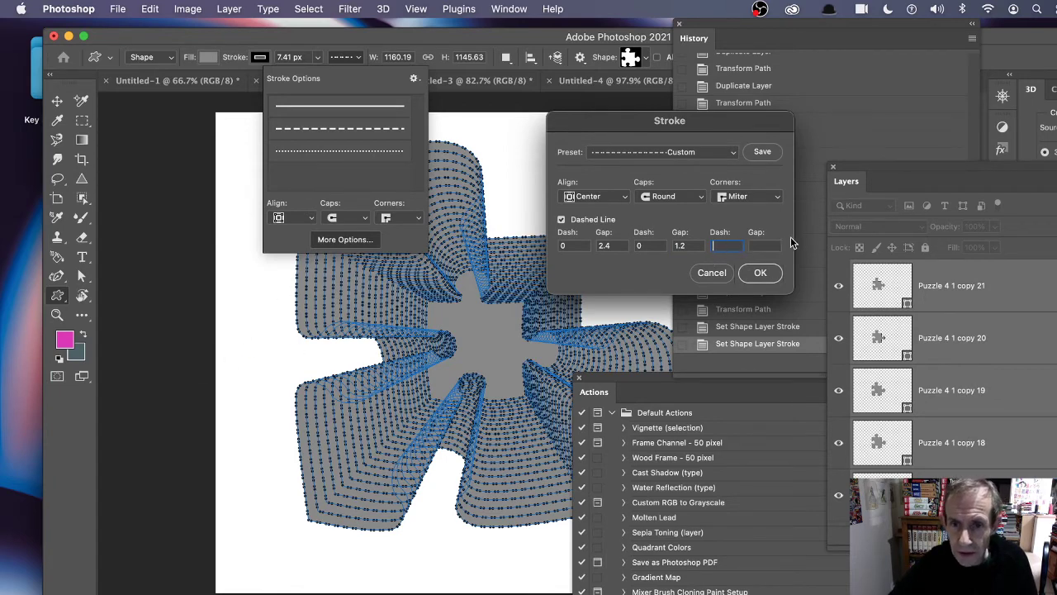
pyautogui.write('0')
pyautogui.press('Tab')
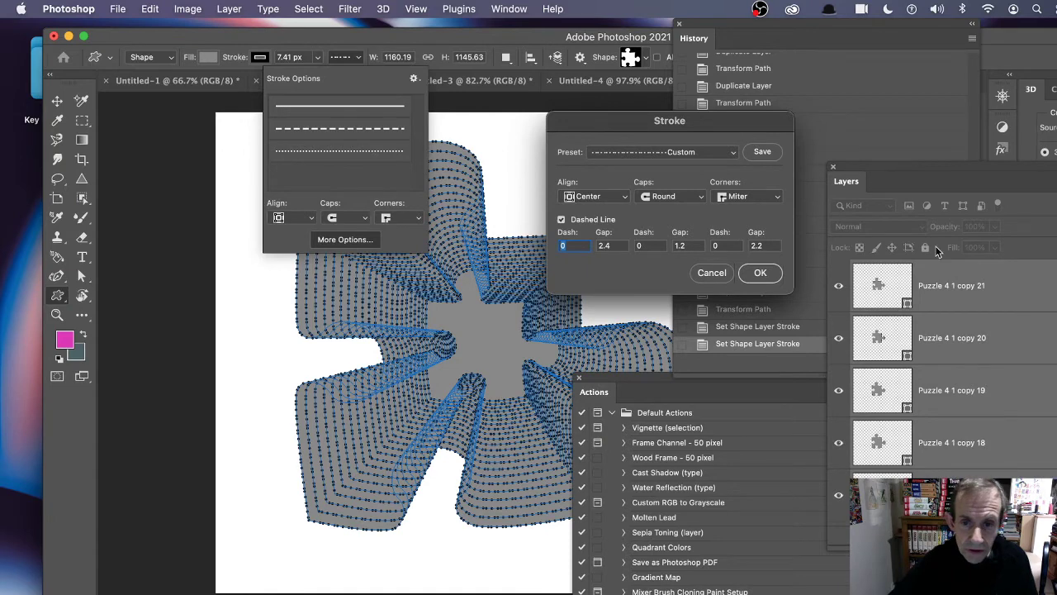
# Apply the custom dot pattern and marquee-select all the puzzle ring layers with Move
pyautogui.click(756, 274)
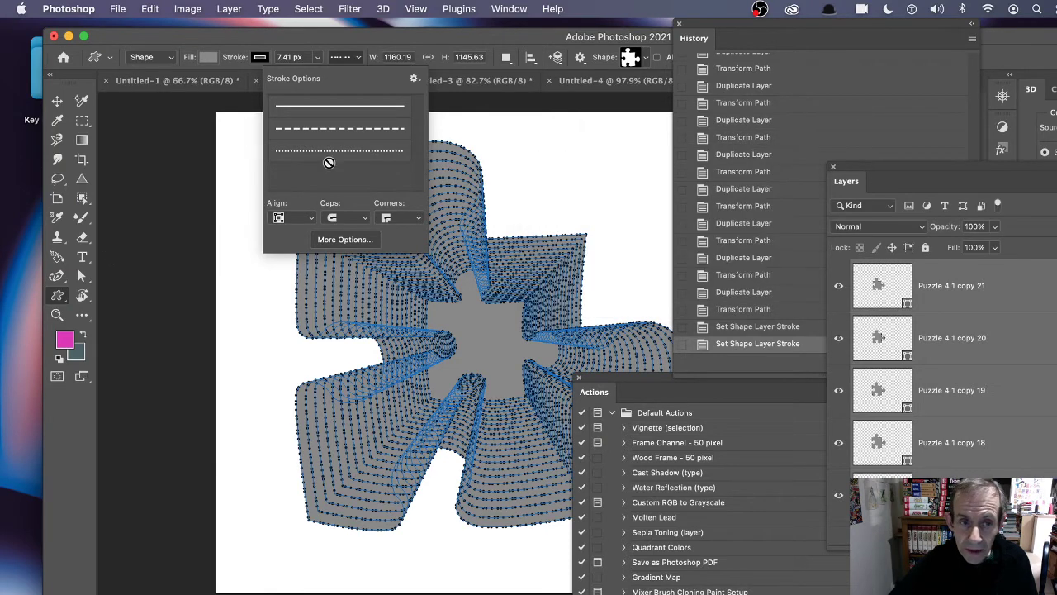
pyautogui.click(57, 100)
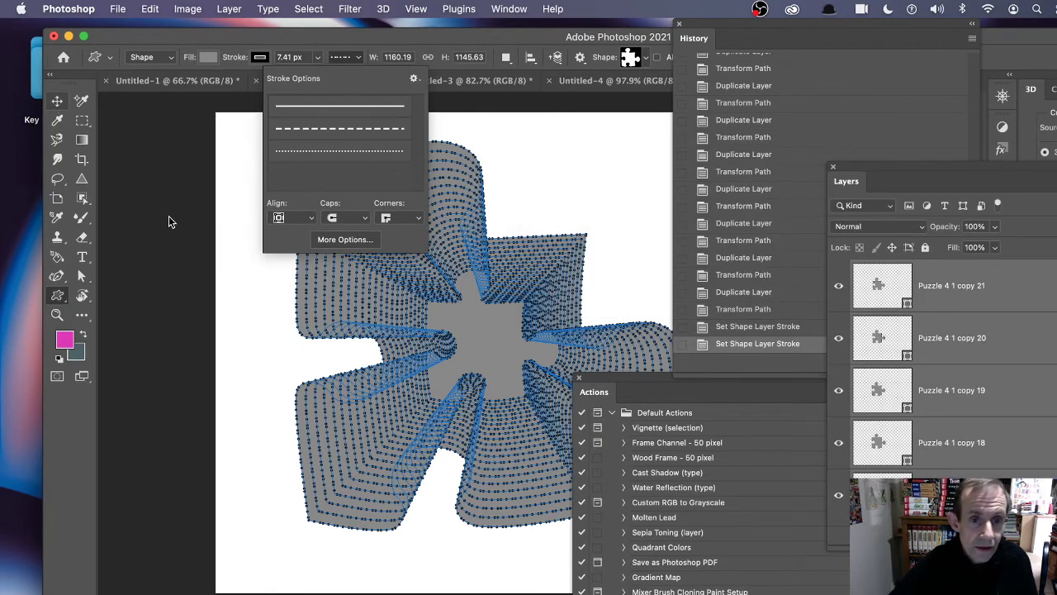
pyautogui.moveTo(227, 109); pyautogui.dragTo(760, 547)
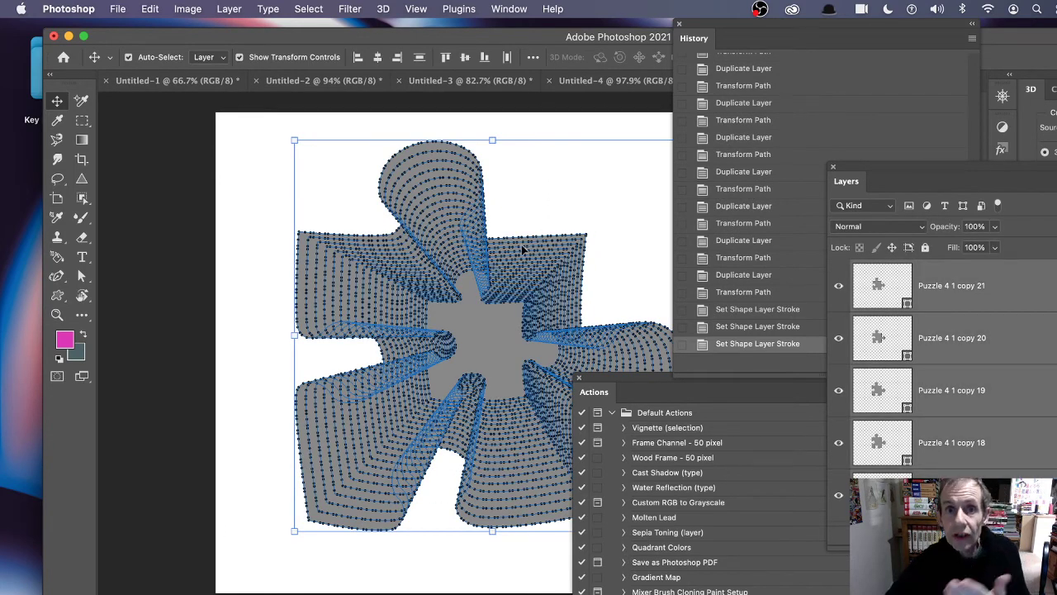
# Convert the selected puzzle ring layers to a smart object via the Layer menu and nudge it left
pyautogui.click(228, 9)
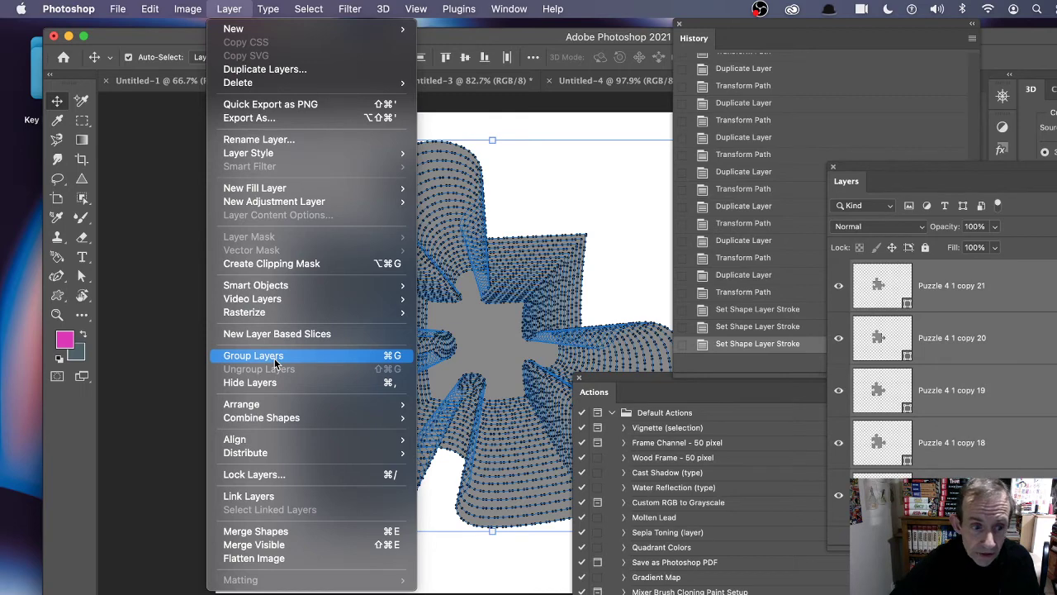
pyautogui.moveTo(272, 289)
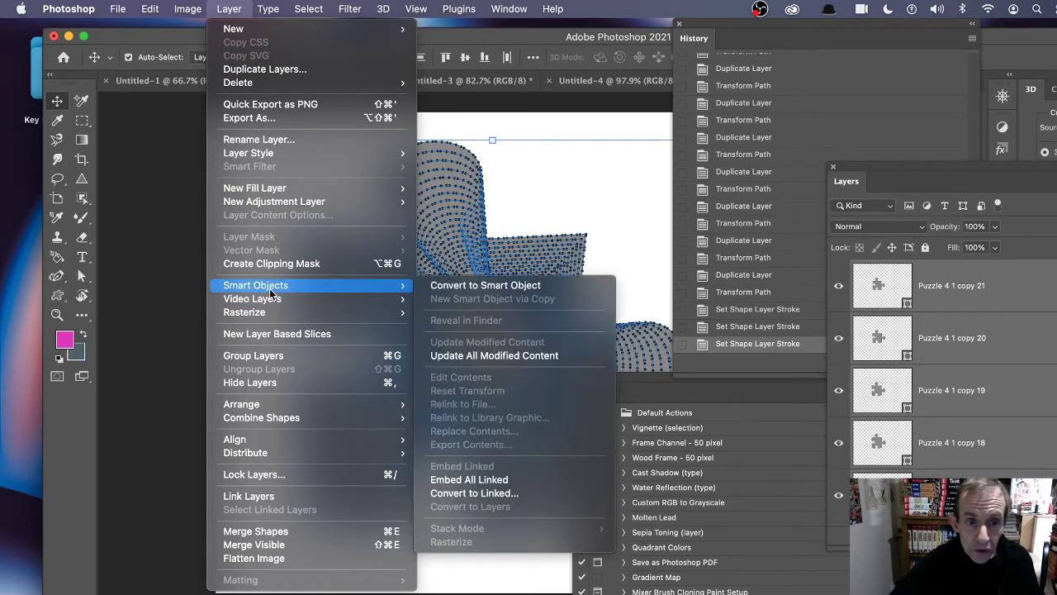
pyautogui.click(526, 286)
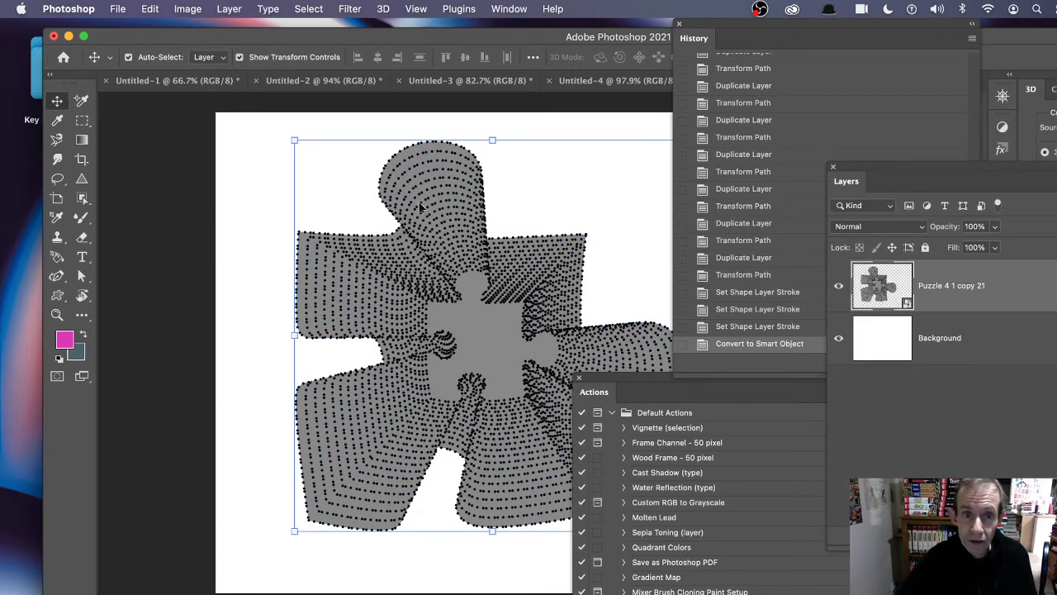
pyautogui.moveTo(420, 206); pyautogui.dragTo(374, 210)
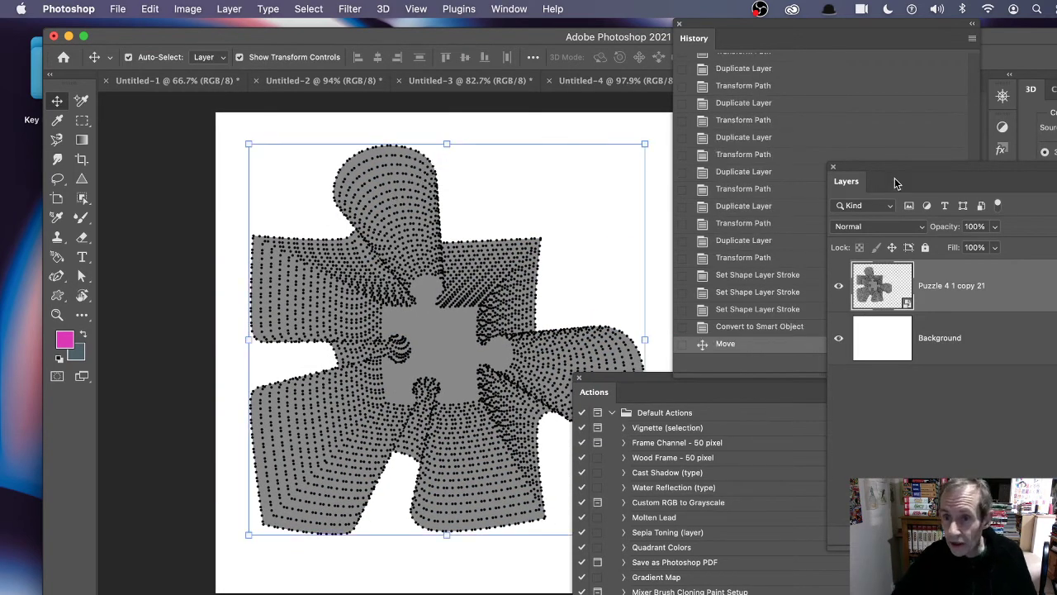
pyautogui.moveTo(895, 177); pyautogui.dragTo(622, 150)
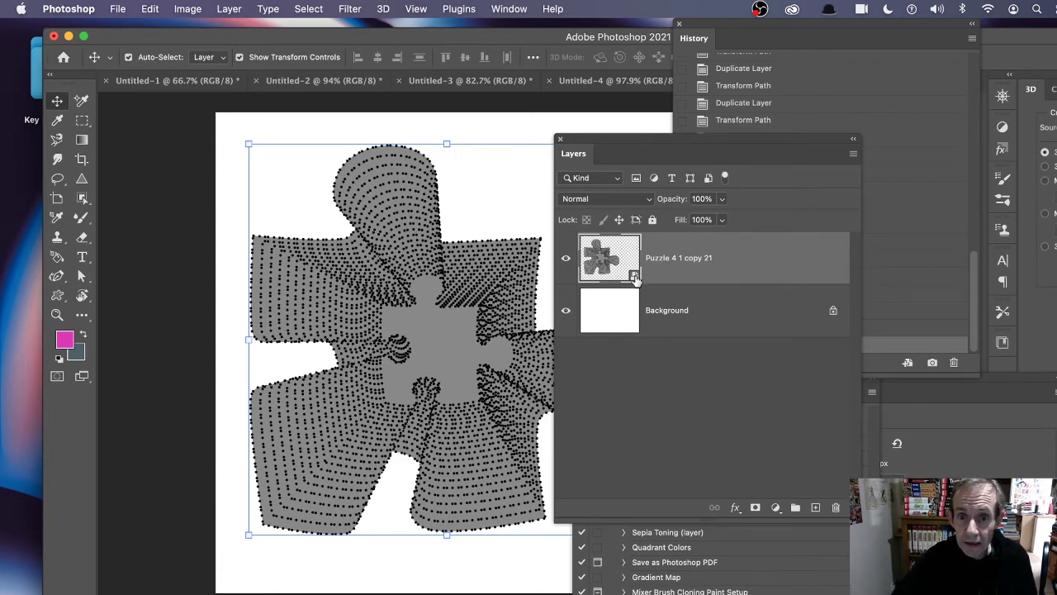
# Open the smart object's contents, select layer Puzzle 4 1 copy 20, and pick the Custom Shape tool
pyautogui.doubleClick(634, 277)
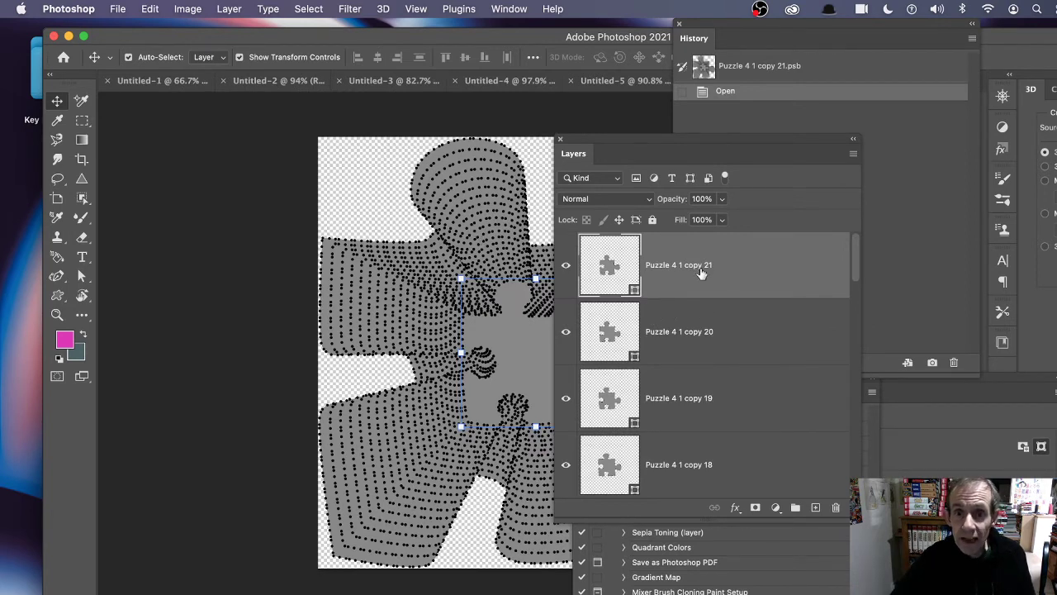
pyautogui.click(685, 334)
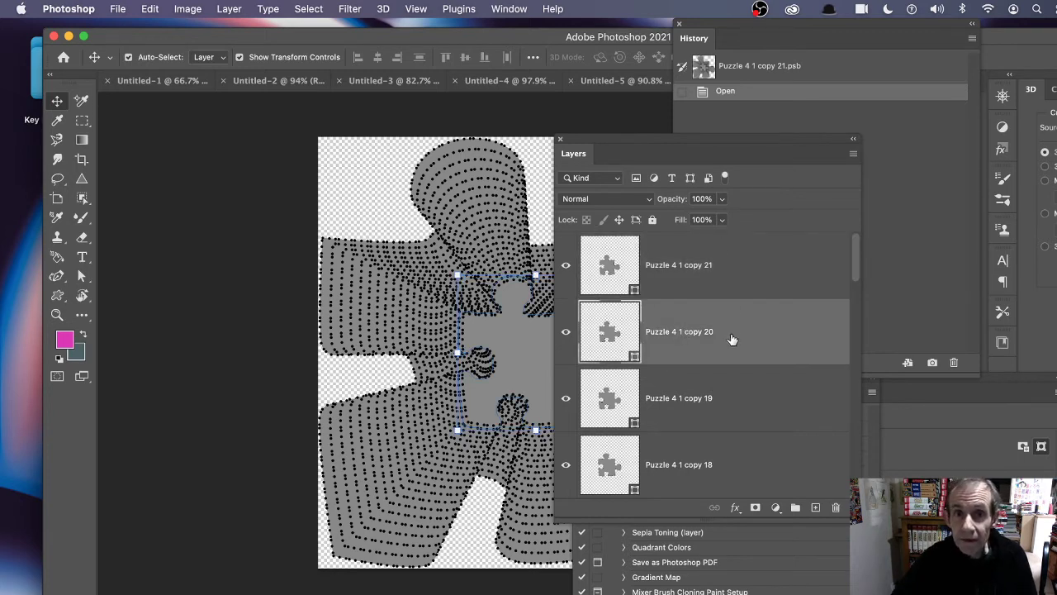
pyautogui.click(56, 298)
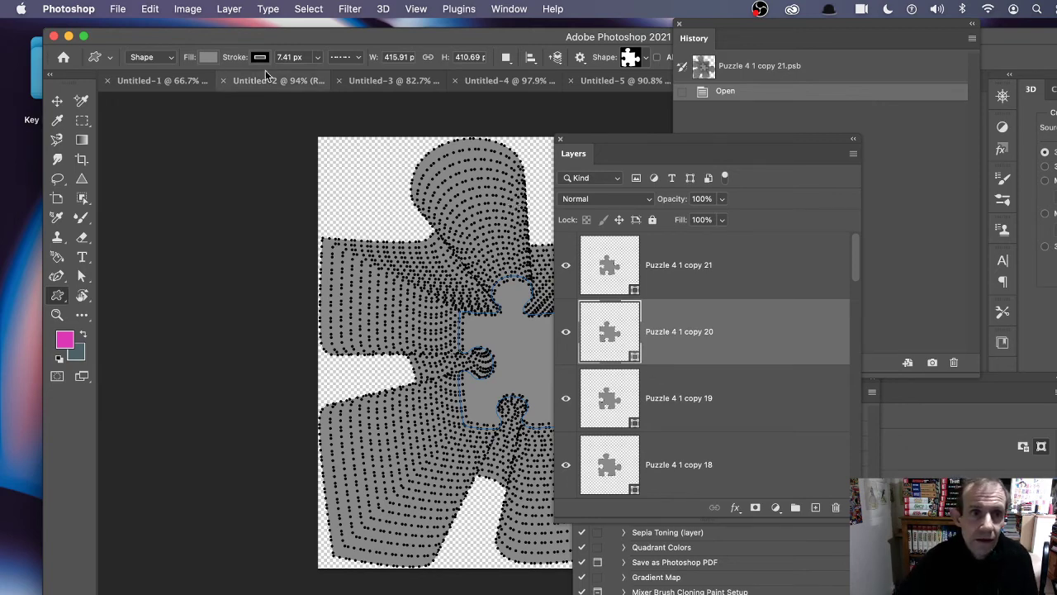
# In Untitled-1, marquee-select all the Ellipse 1 copy dotted ring layers of the spiral
pyautogui.click(152, 81)
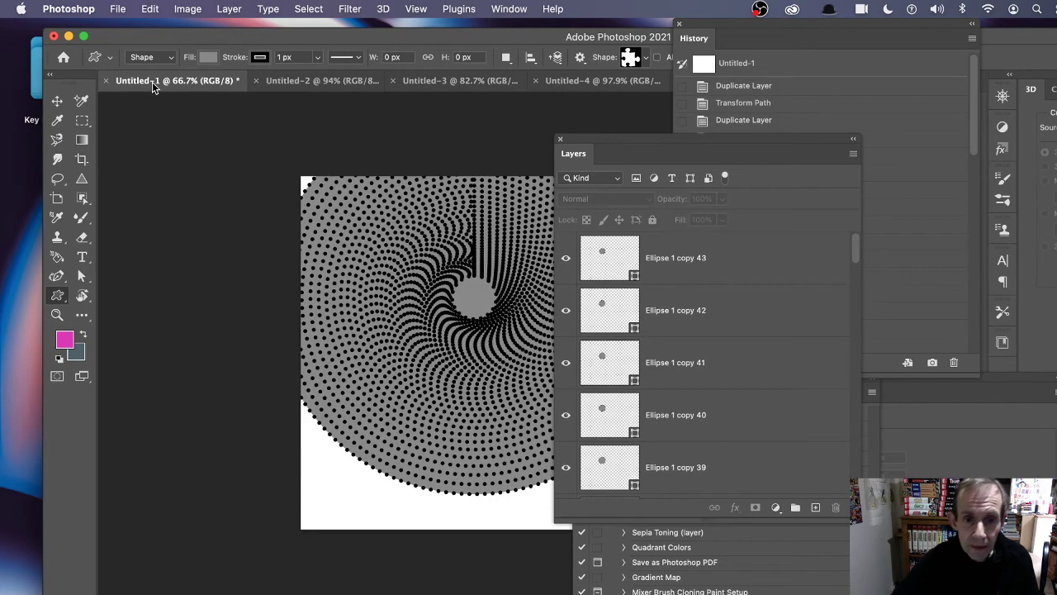
pyautogui.moveTo(627, 141); pyautogui.dragTo(863, 153)
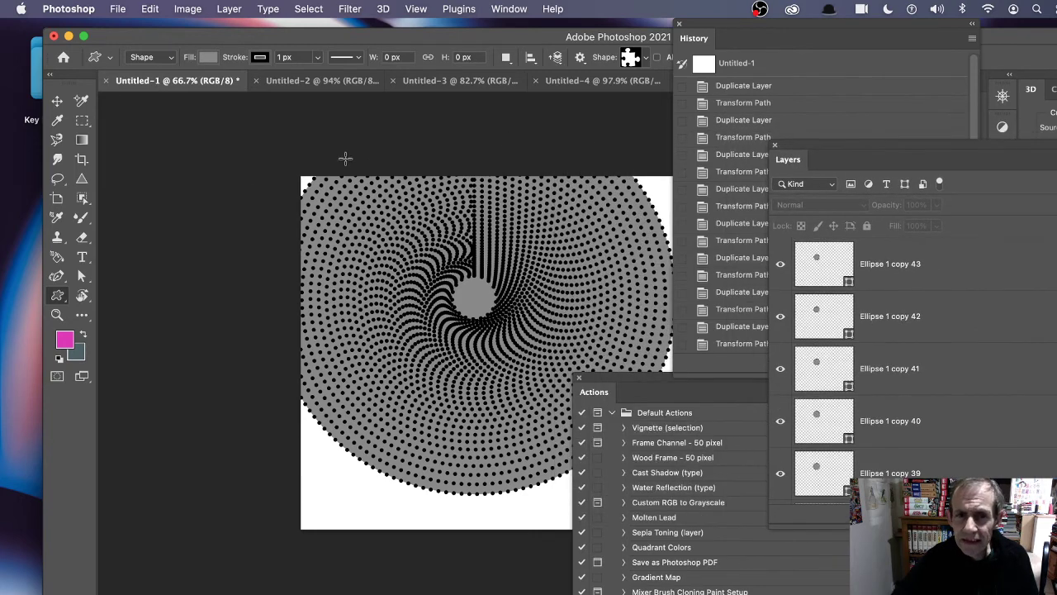
pyautogui.click(57, 101)
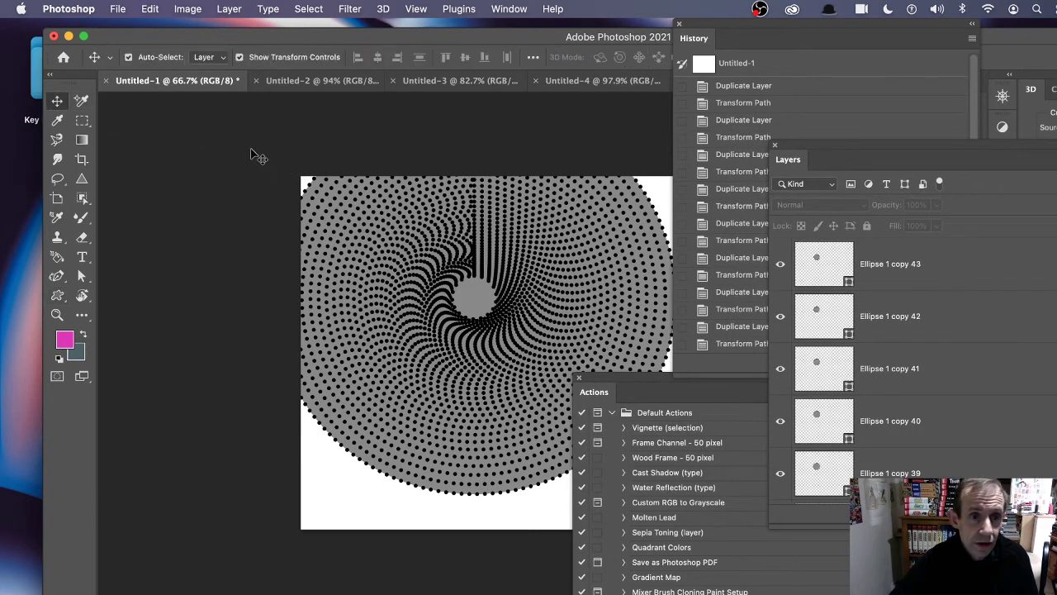
pyautogui.moveTo(220, 105); pyautogui.dragTo(715, 522)
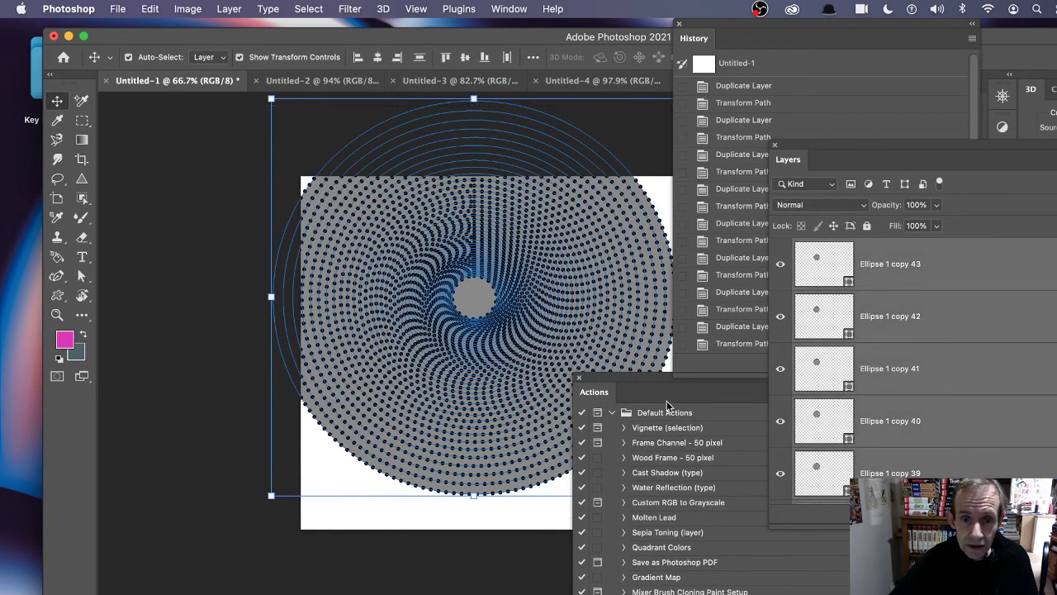
pyautogui.moveTo(629, 382); pyautogui.dragTo(799, 431)
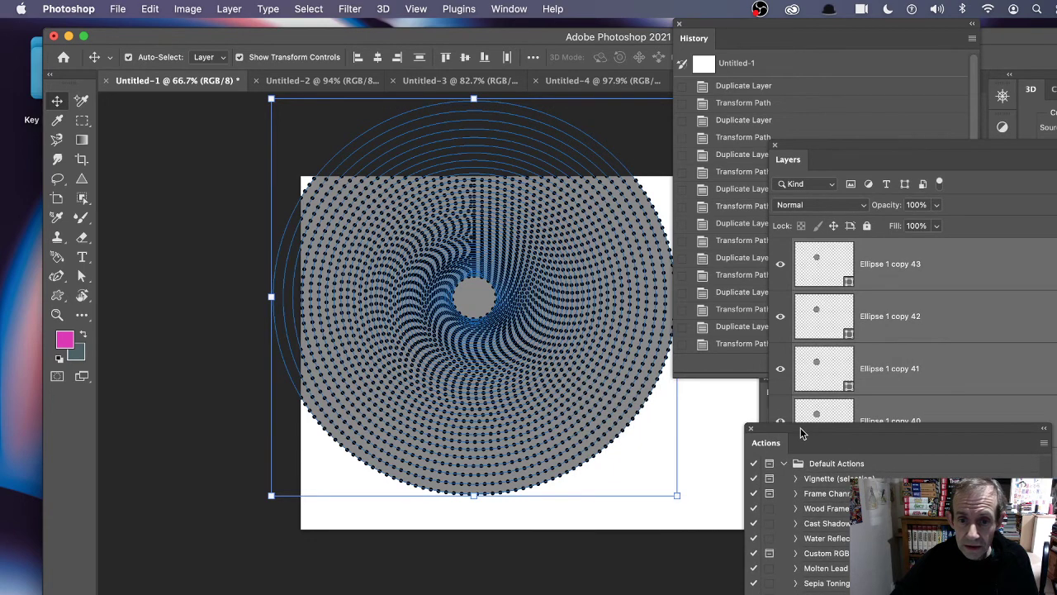
pyautogui.click(59, 300)
pyautogui.moveTo(61, 302); pyautogui.dragTo(114, 327)
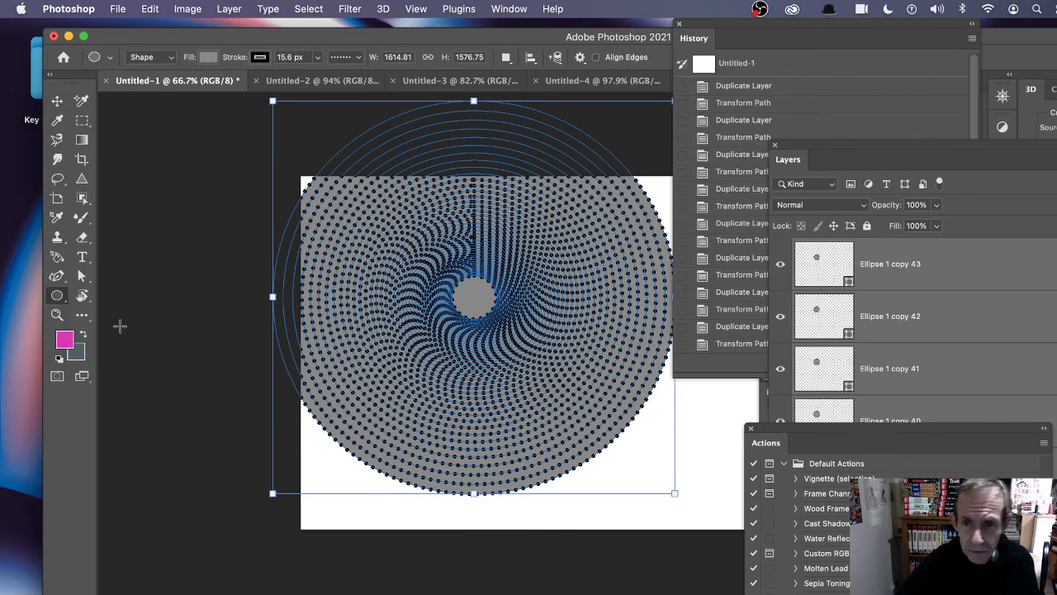
# Show the Properties panel and change the rings' dotted stroke gap from 2 to 1.3
pyautogui.click(507, 9)
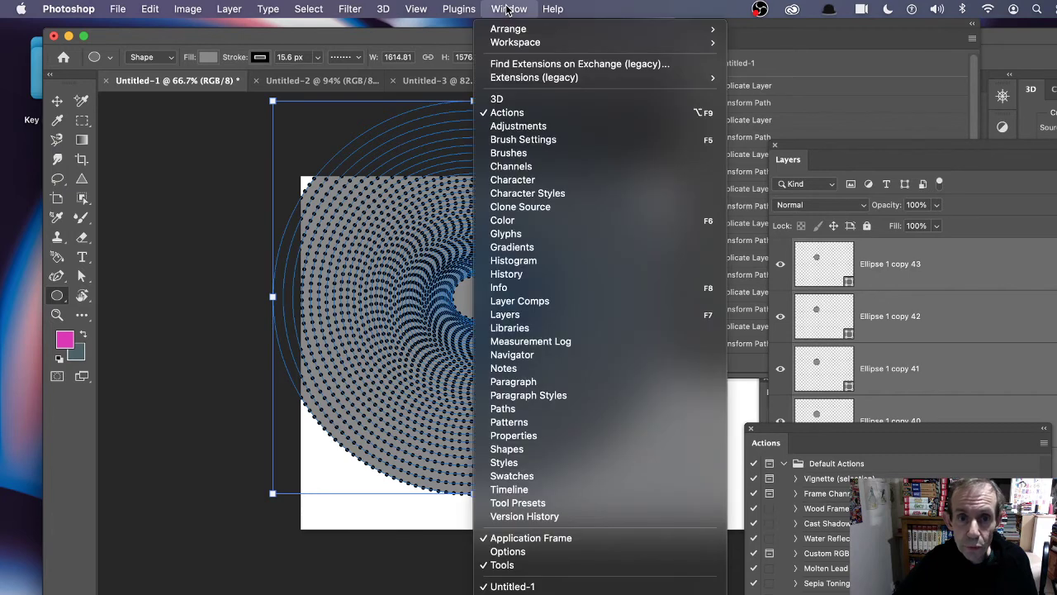
pyautogui.click(537, 436)
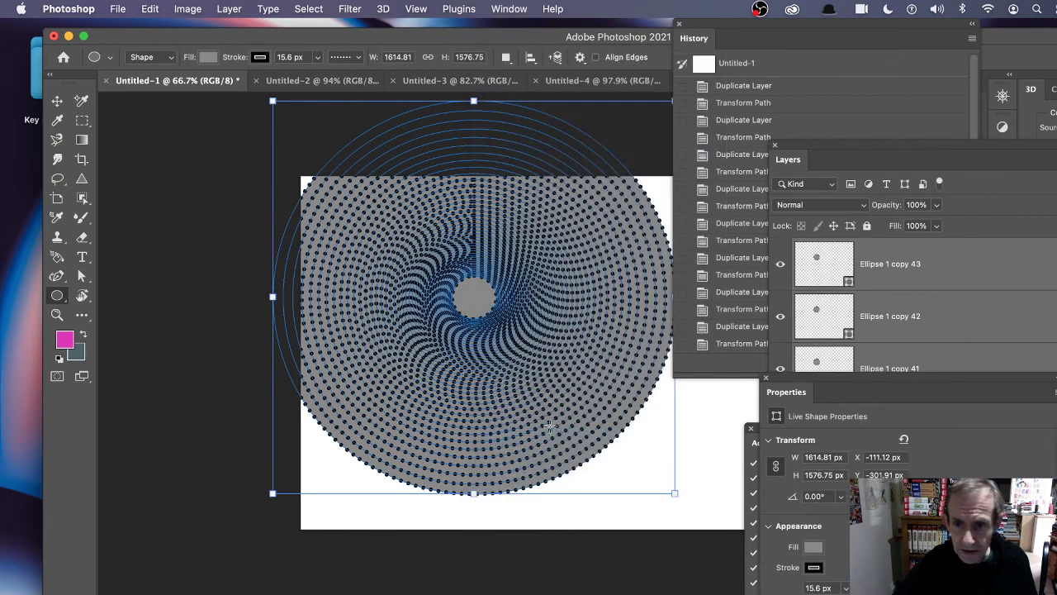
pyautogui.moveTo(808, 379); pyautogui.dragTo(571, 113)
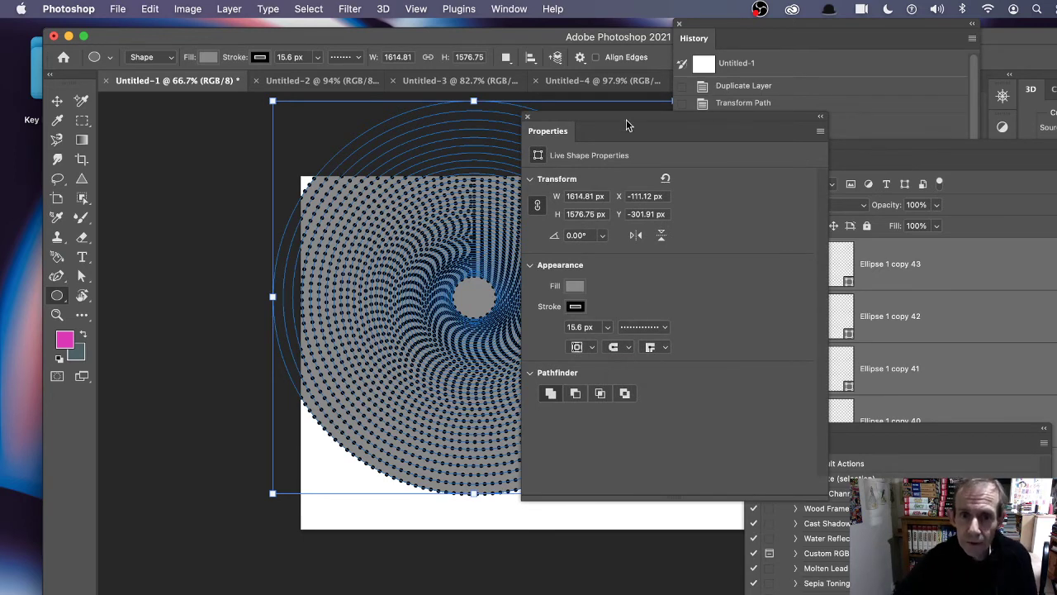
pyautogui.click(667, 328)
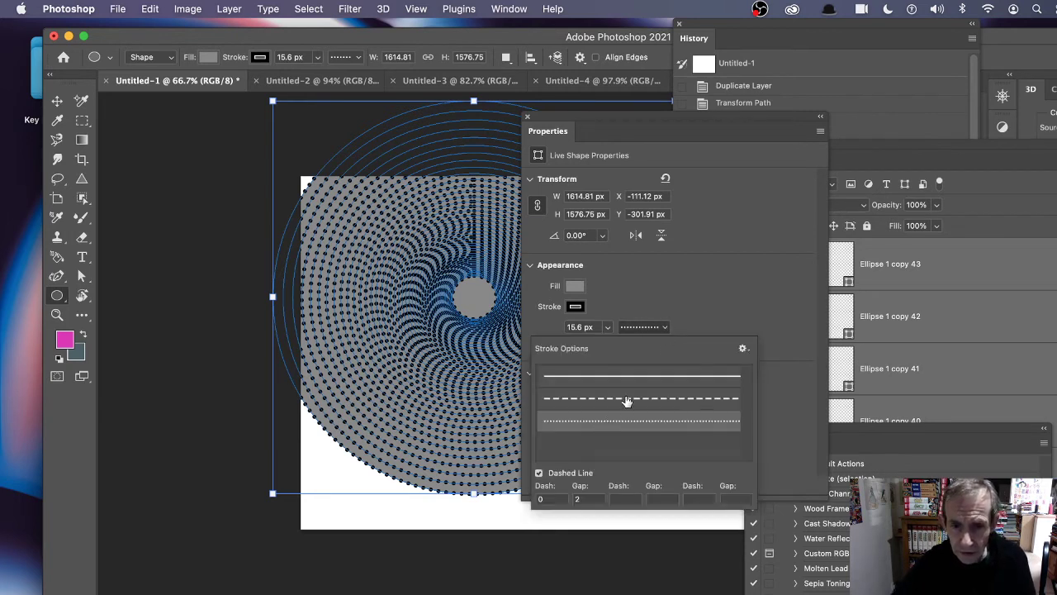
pyautogui.click(583, 500)
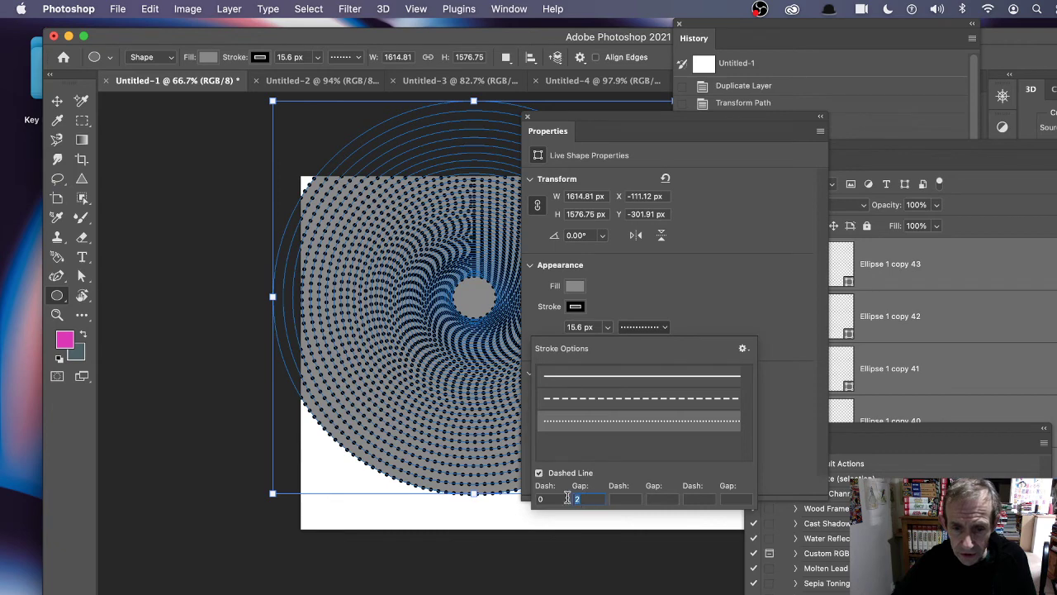
pyautogui.write('1.3')
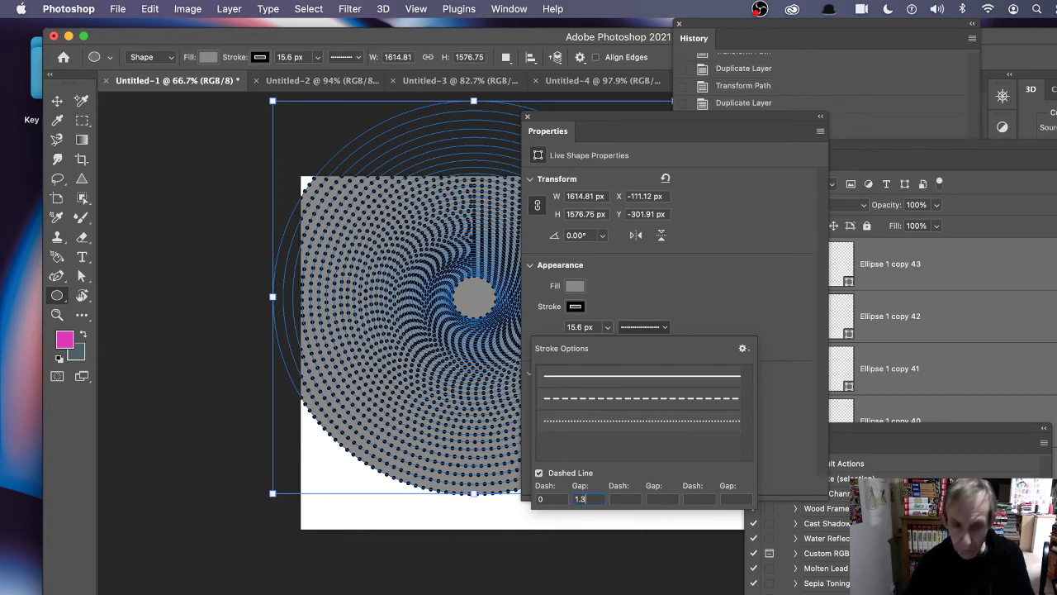
pyautogui.press('Tab')
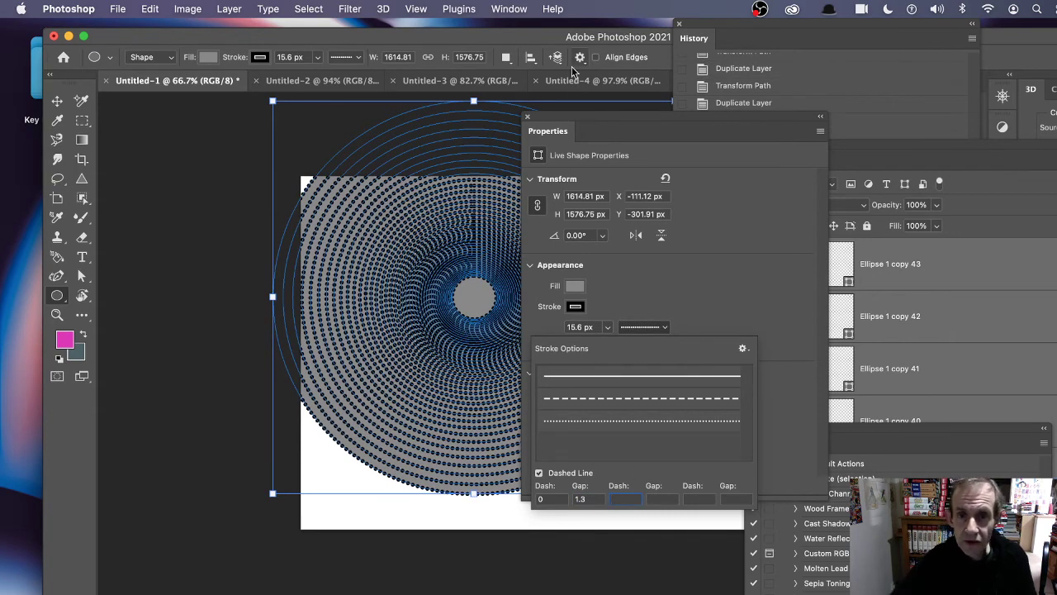
pyautogui.moveTo(597, 122); pyautogui.dragTo(736, 128)
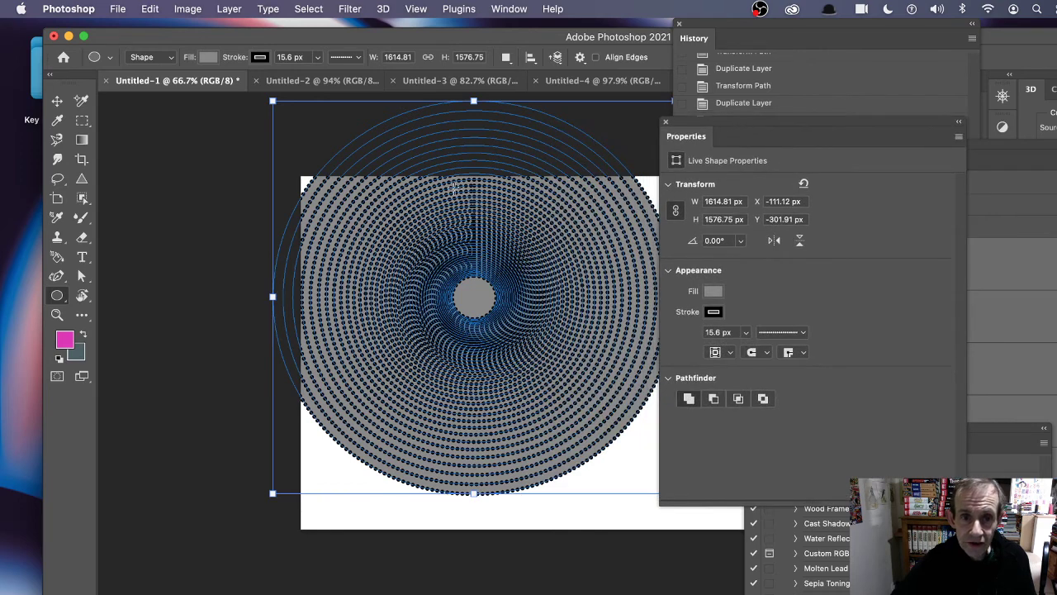
pyautogui.click(60, 102)
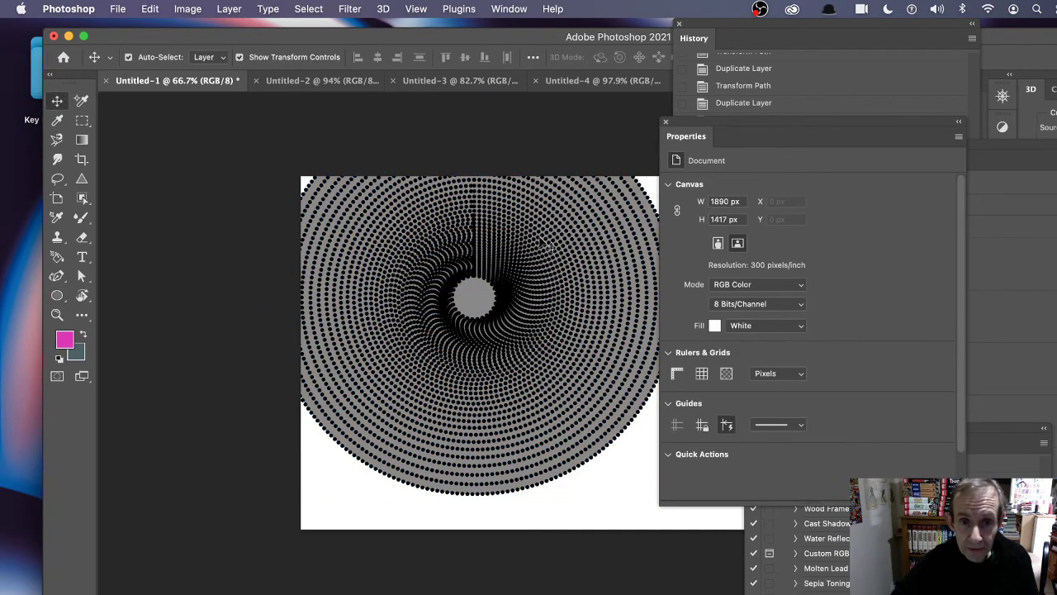
# Rotate the outer Ellipse 1 ring by 12° in Properties
pyautogui.click(632, 433)
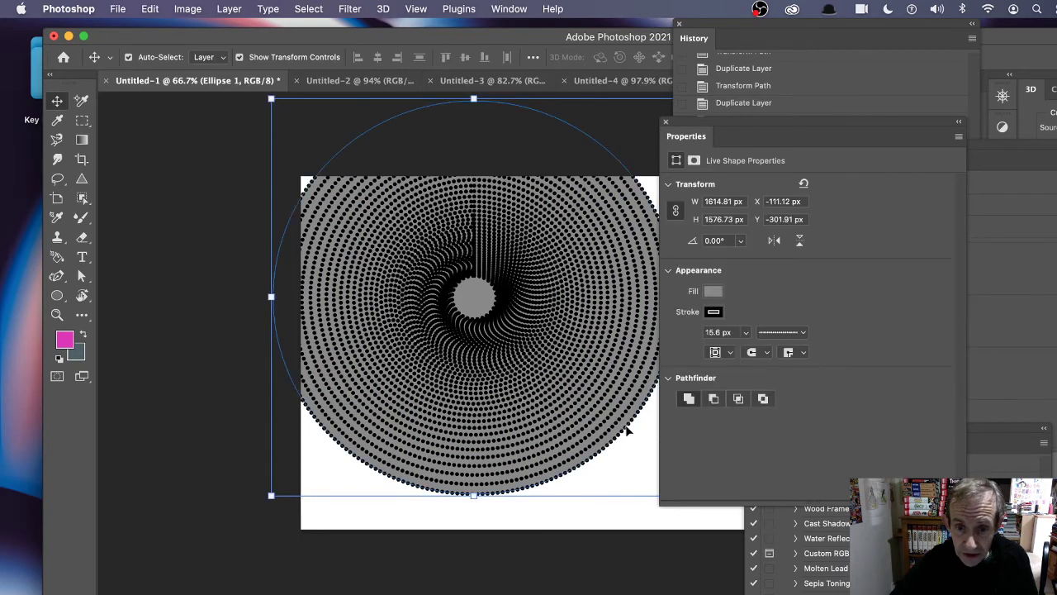
pyautogui.click(730, 242)
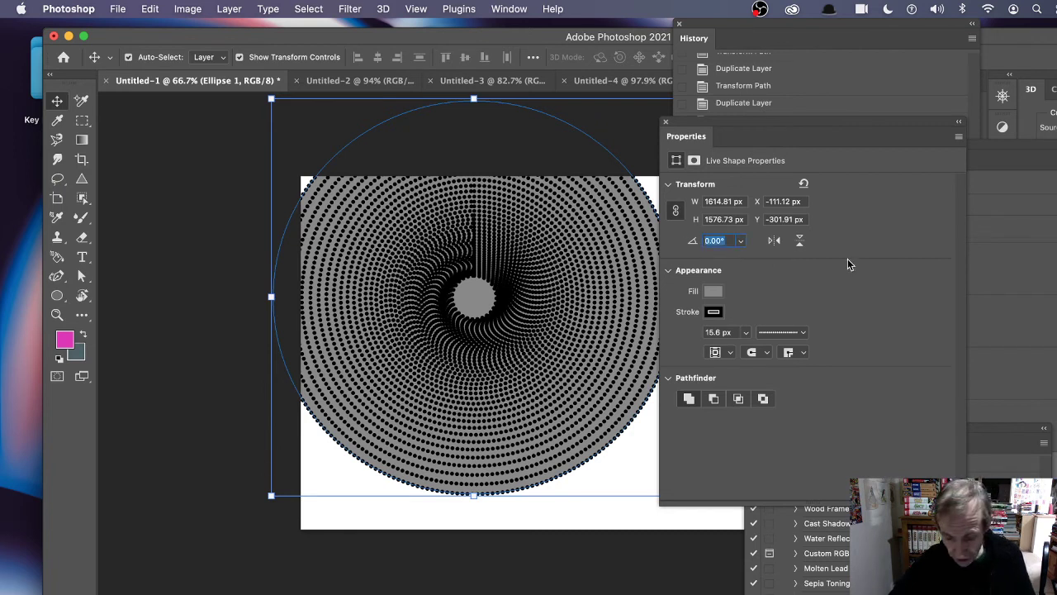
pyautogui.write('12')
pyautogui.press('Tab')
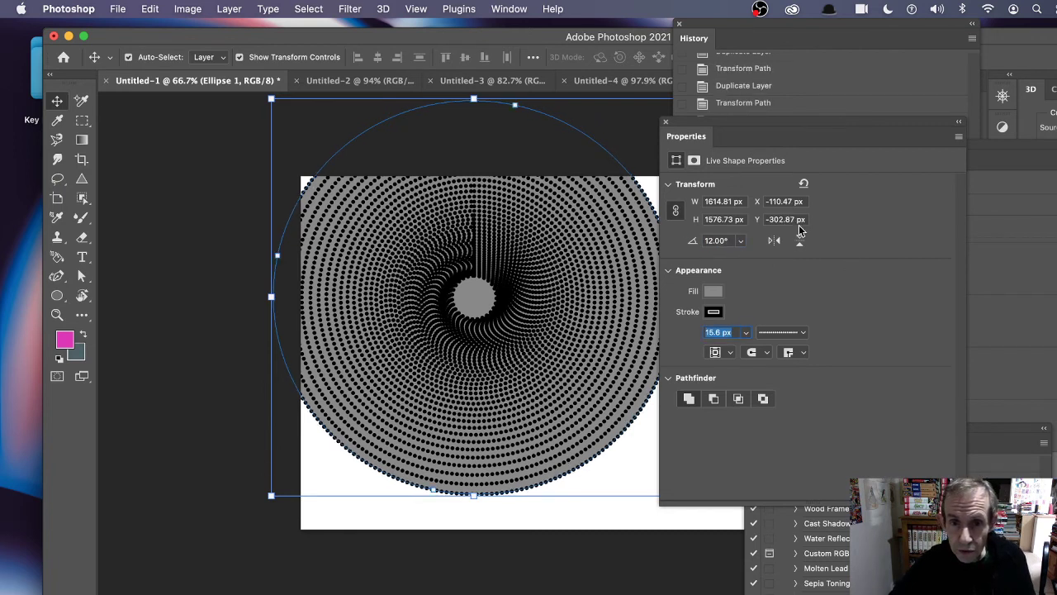
# Rotate the Ellipse 1 copy 16 ring by 24°, then deselect to view the result
pyautogui.click(556, 265)
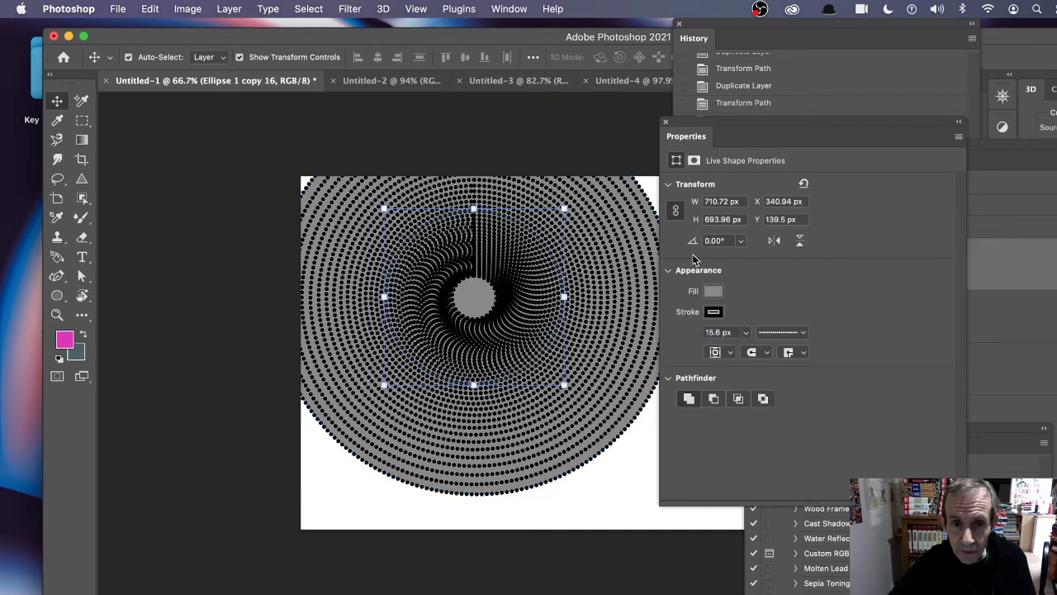
pyautogui.click(725, 240)
pyautogui.write('2')
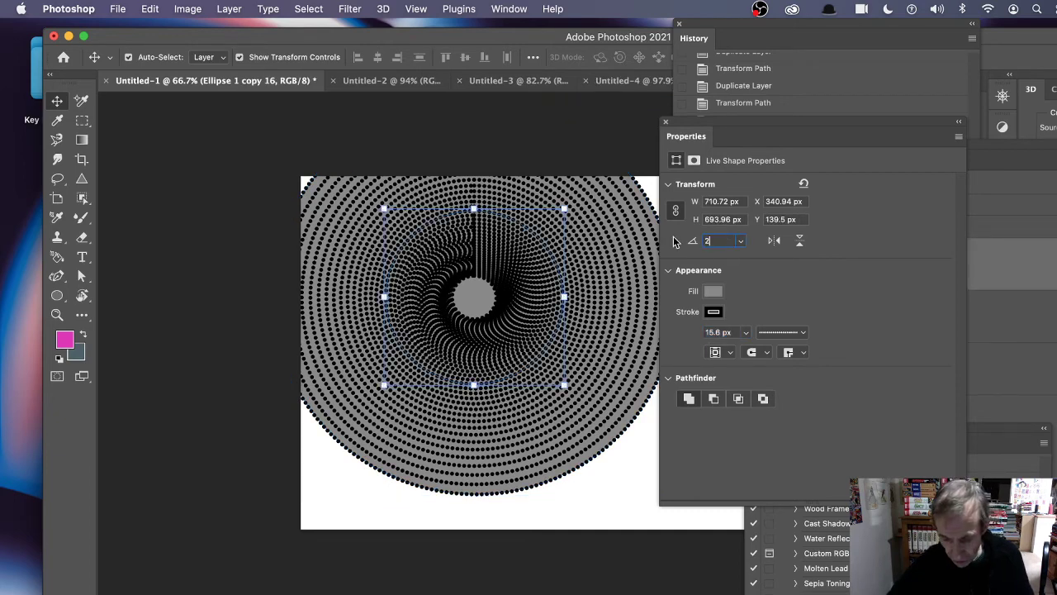
pyautogui.write('4')
pyautogui.press('Tab')
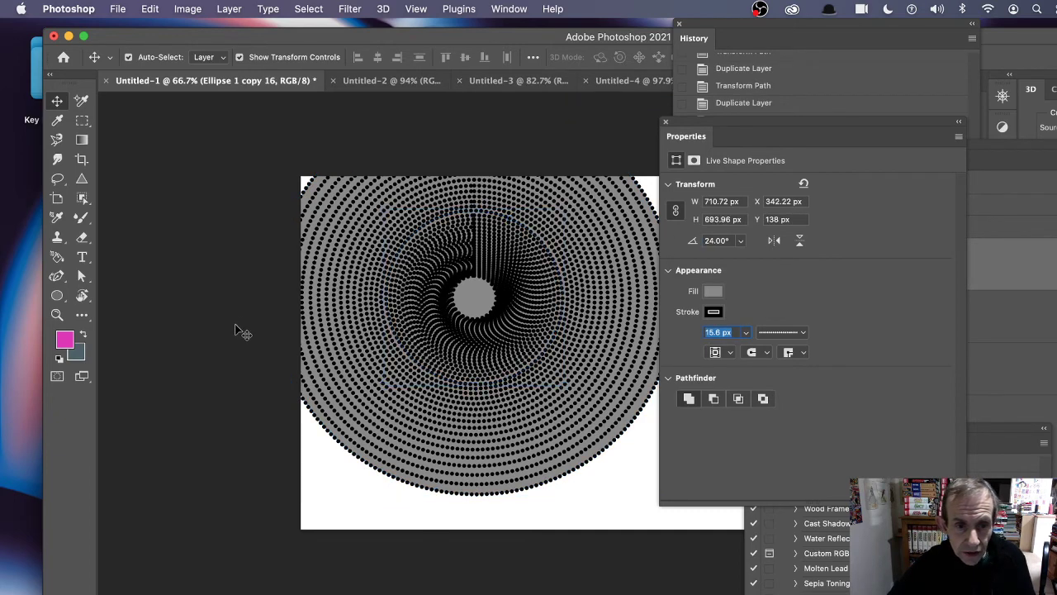
pyautogui.click(240, 331)
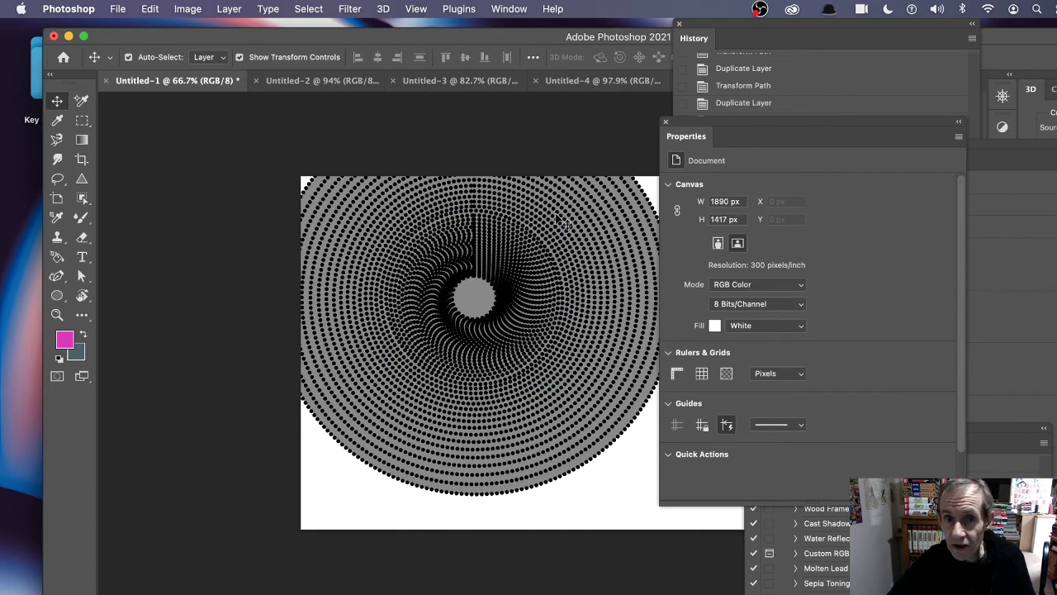